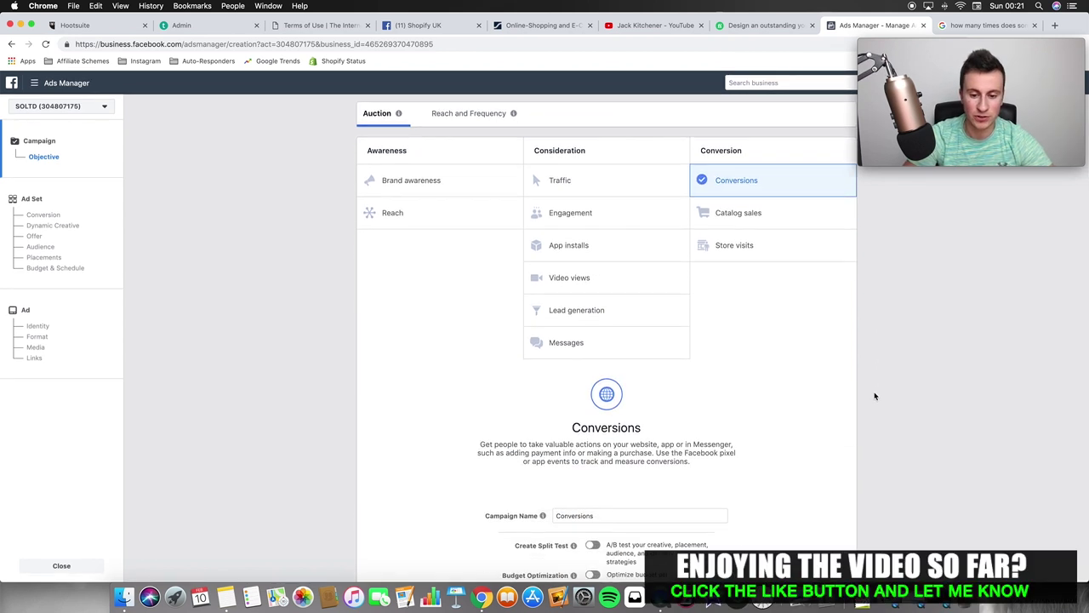
Continue with the Conversions objective and the campaign name Conversions to the ad set setup.
click(652, 457)
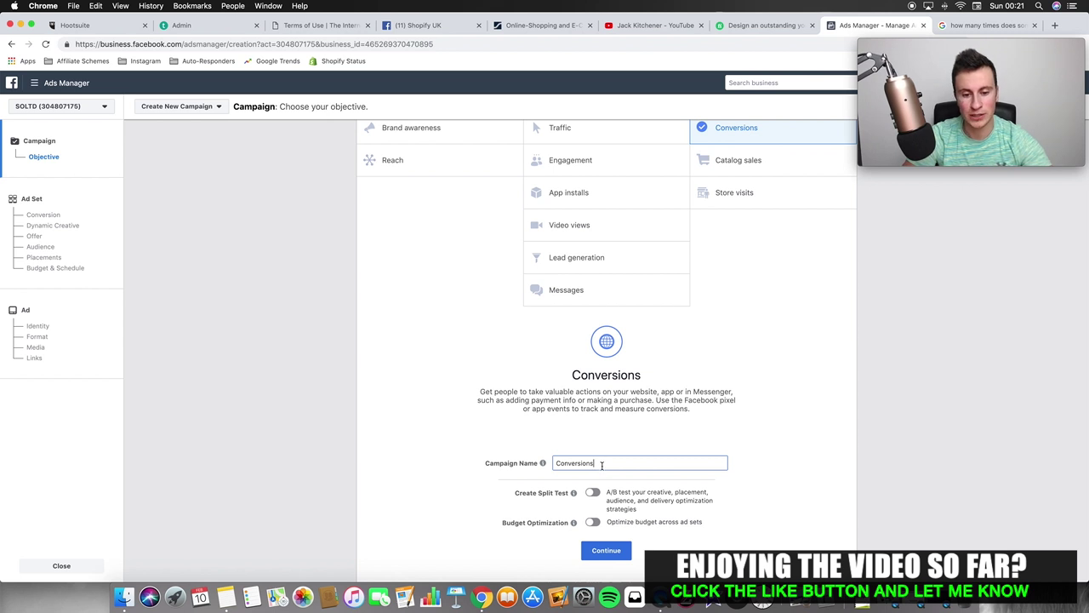
scroll(511, 476, down, 2)
click(606, 515)
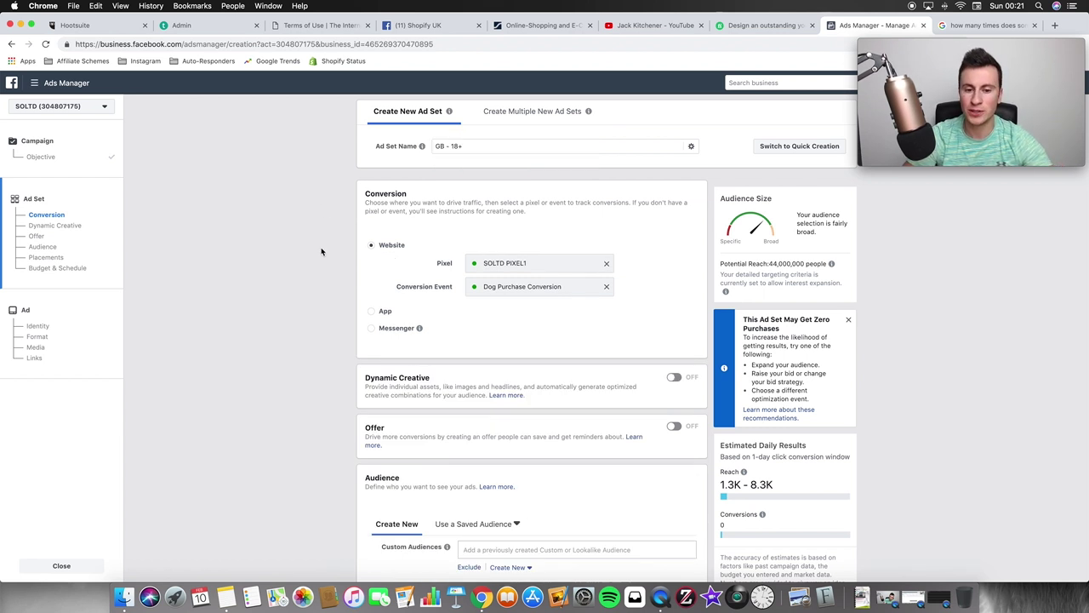
Review the new ad set's conversion, audience, placement and budget settings.
scroll(321, 251, down, 5)
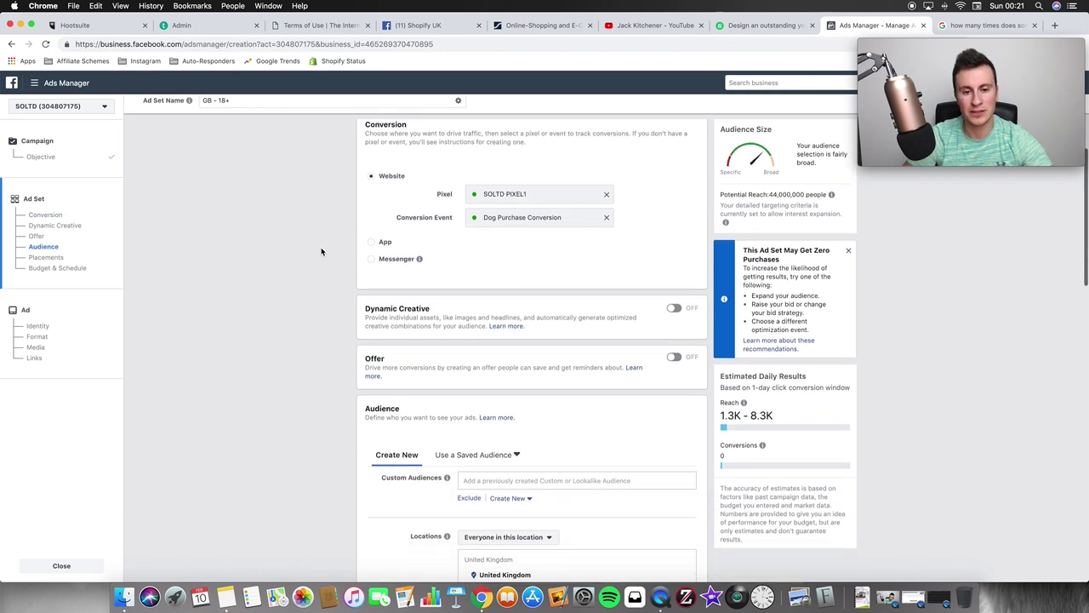
scroll(321, 247, down, 10)
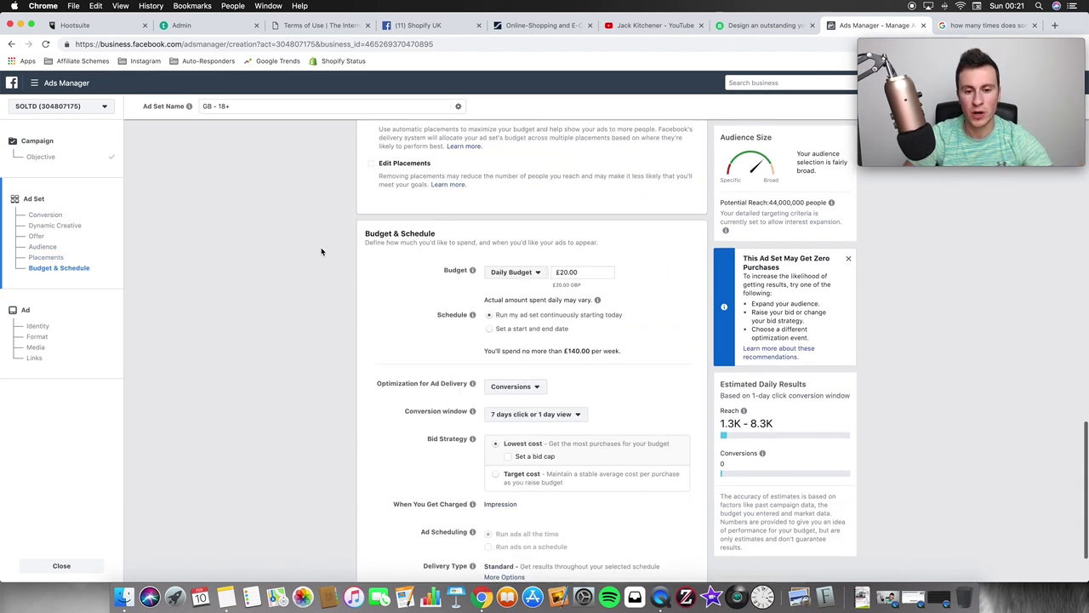
scroll(321, 247, up, 15)
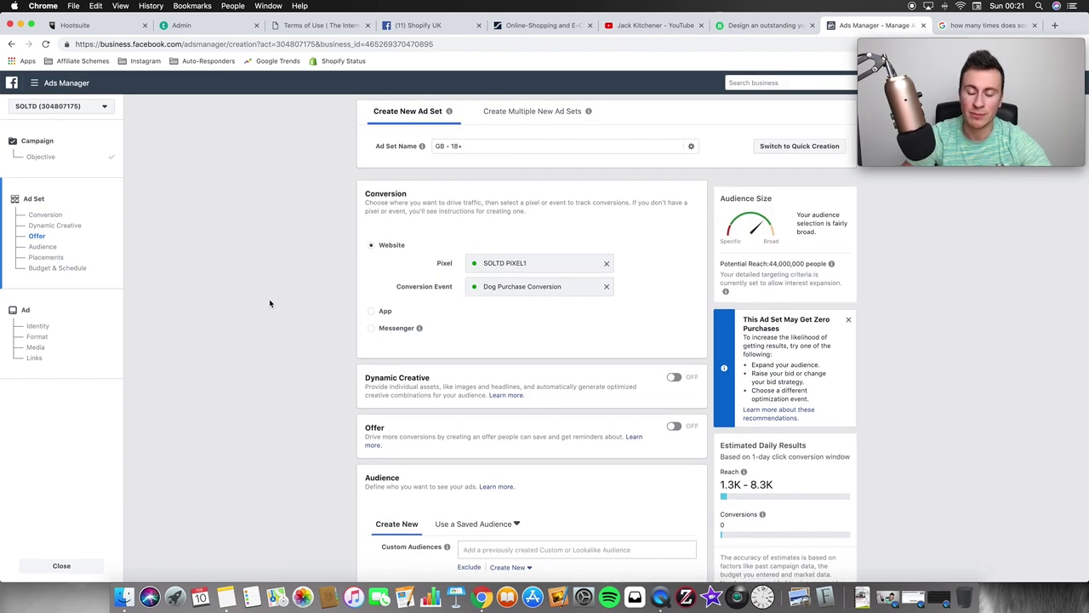
scroll(305, 240, down, 1)
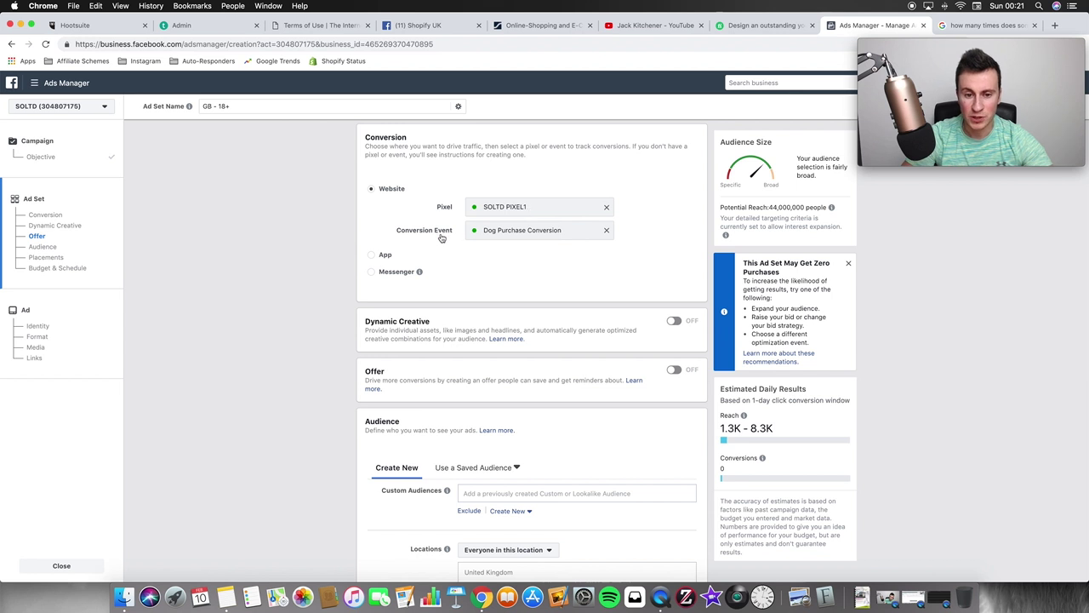
scroll(343, 235, down, 1)
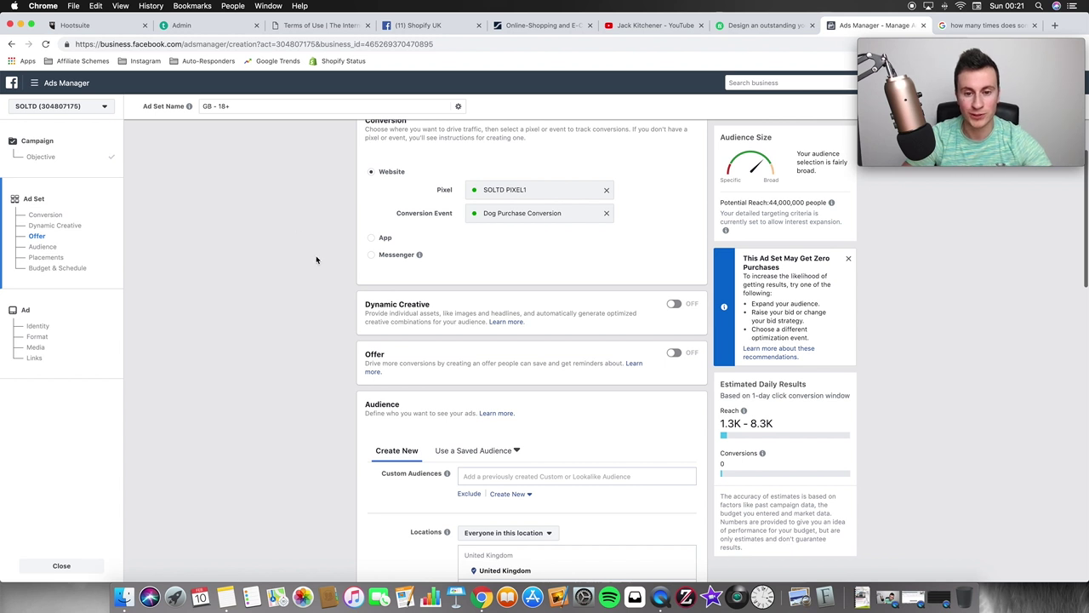
scroll(315, 258, down, 3)
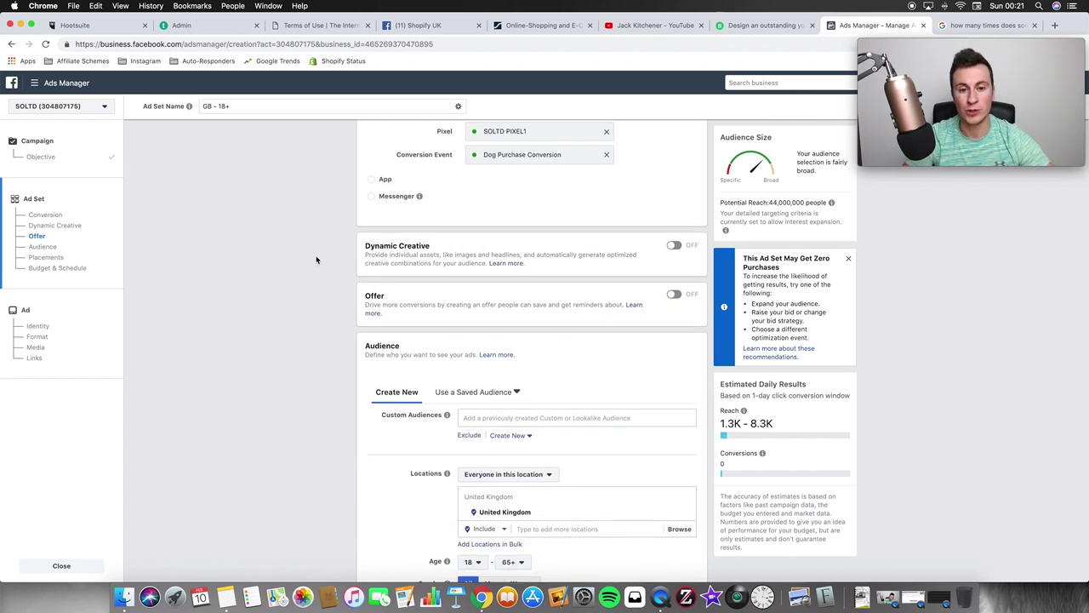
scroll(315, 259, down, 5)
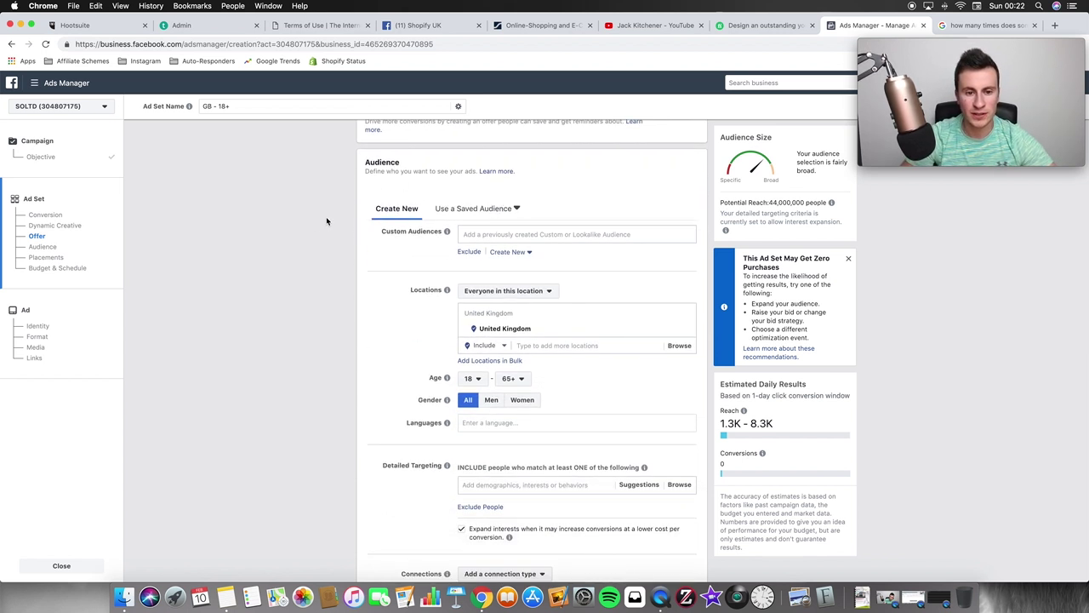
Set the audience's location targeting for the United Kingdom to people who live in this location.
scroll(328, 267, down, 3)
click(541, 195)
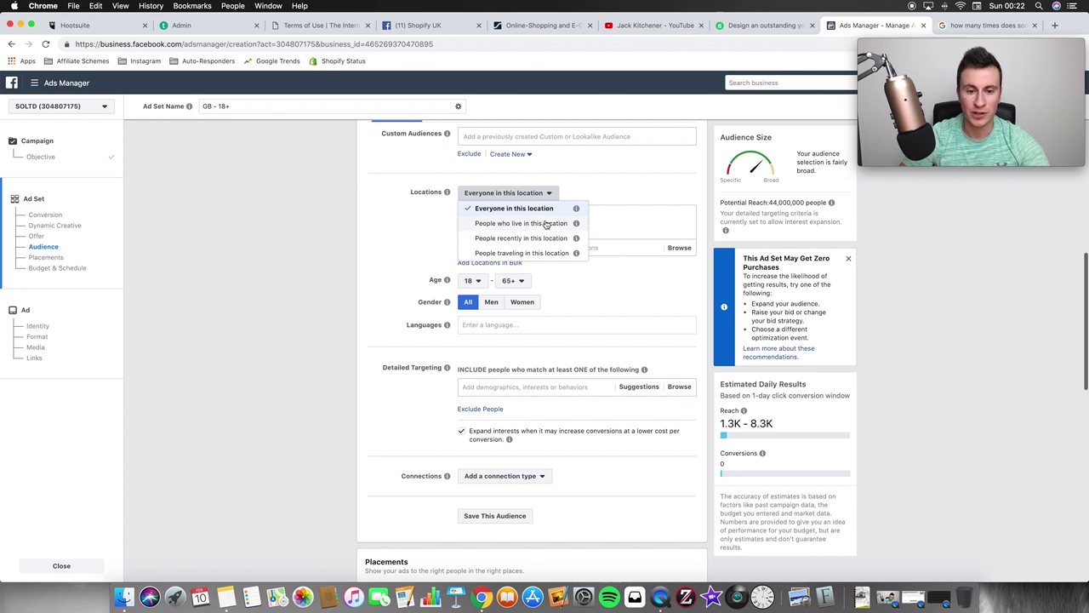
click(548, 224)
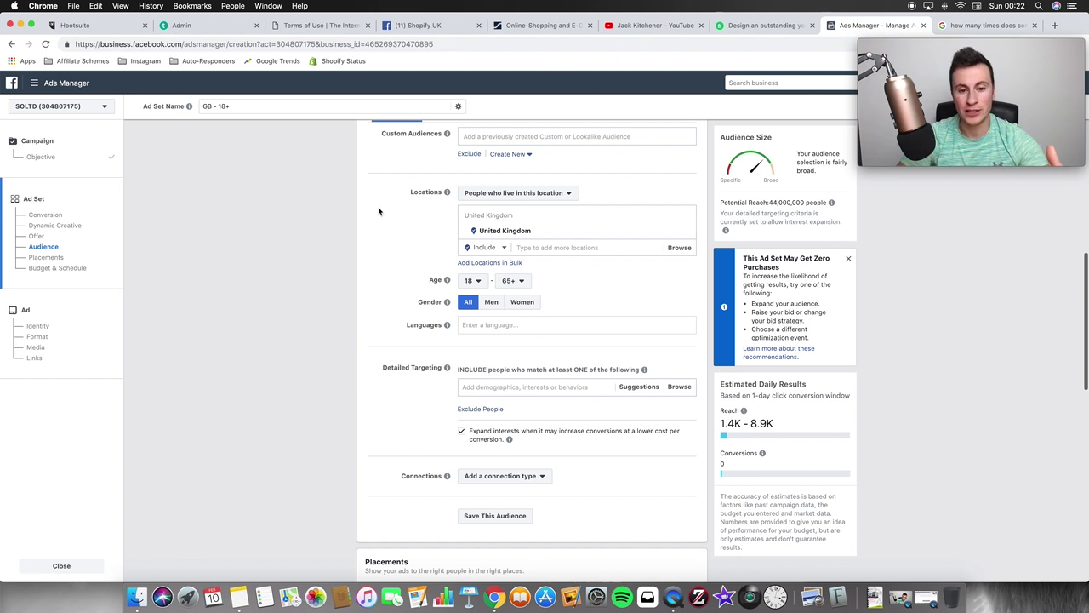
Turn off interest expansion for the audience's detailed targeting.
scroll(364, 210, down, 1)
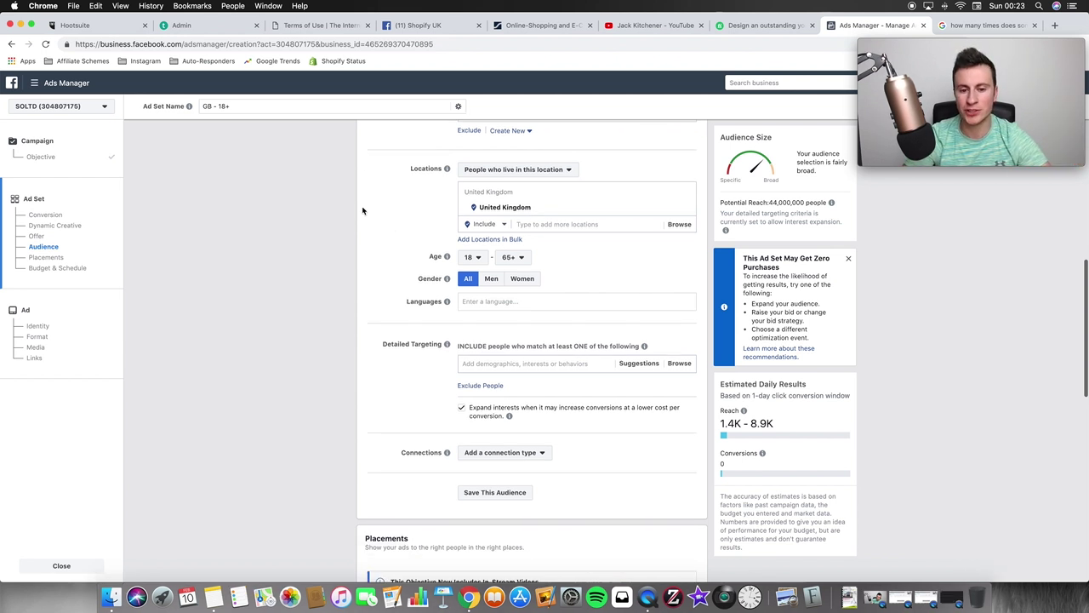
scroll(362, 229, down, 1)
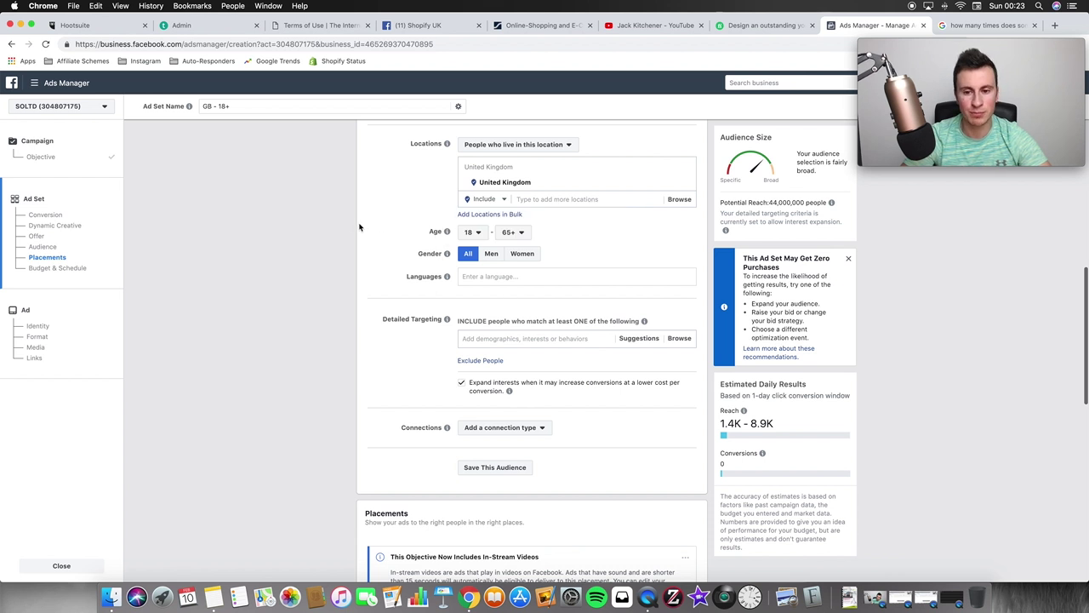
scroll(359, 227, down, 1)
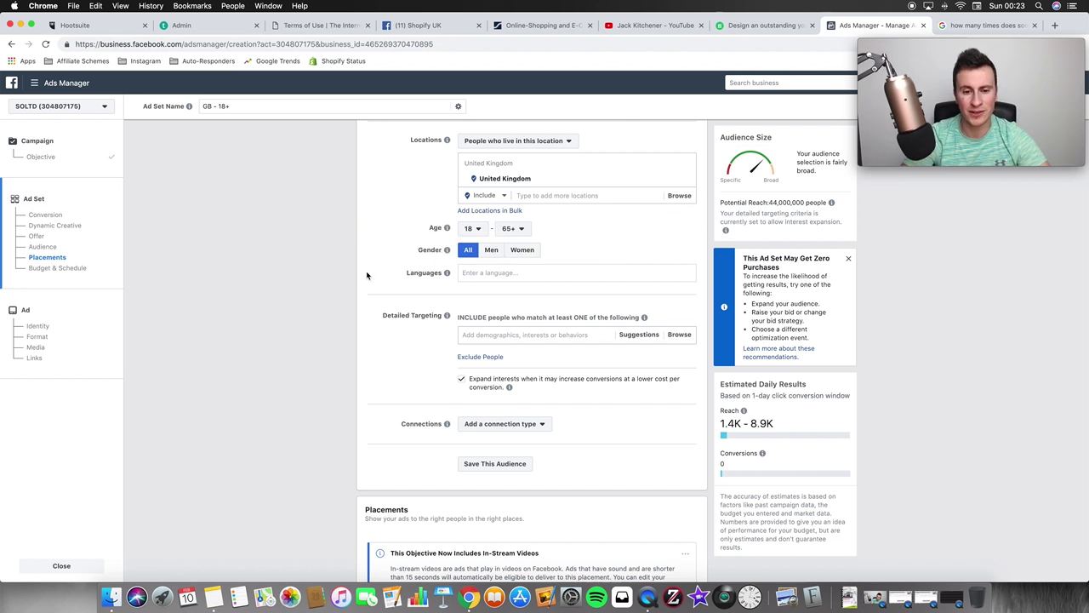
scroll(367, 275, down, 2)
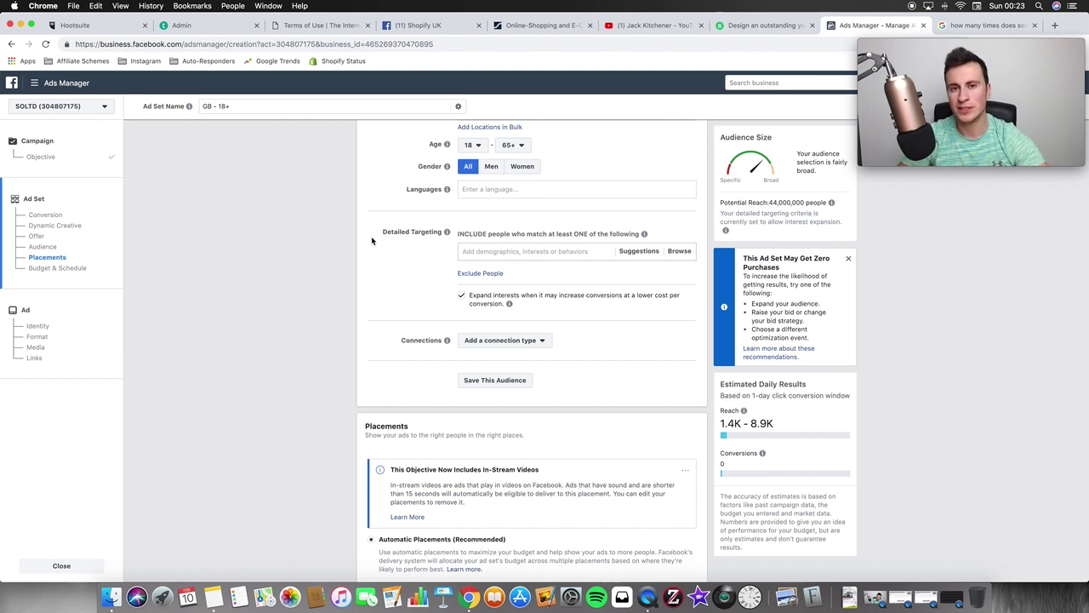
click(461, 296)
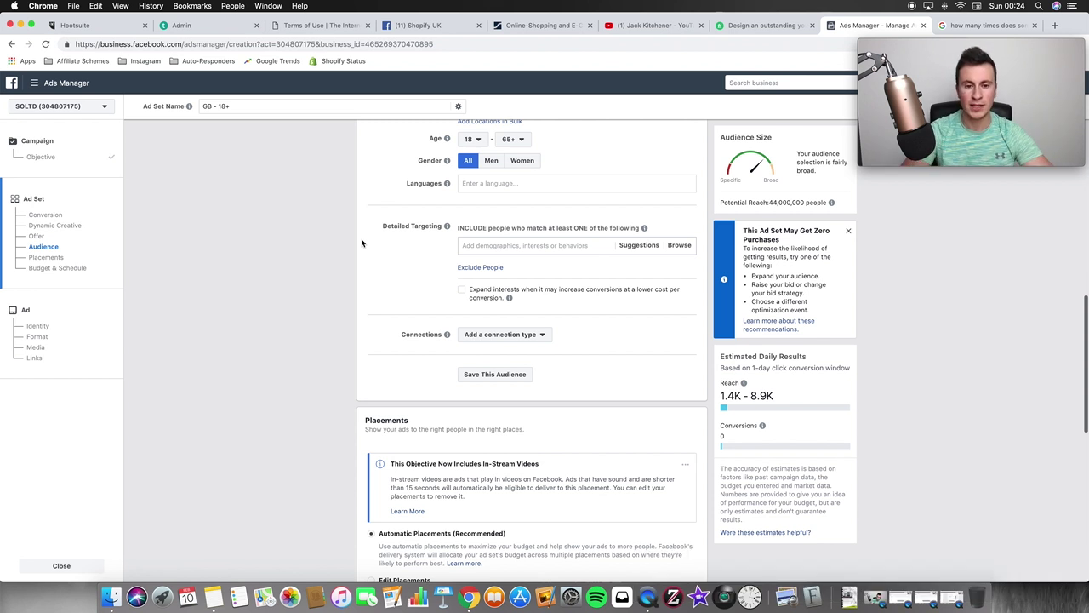
Search the detailed targeting for "countryside dog" and add the interest Countryside Dog Walks.
click(492, 245)
text(countryside dog)
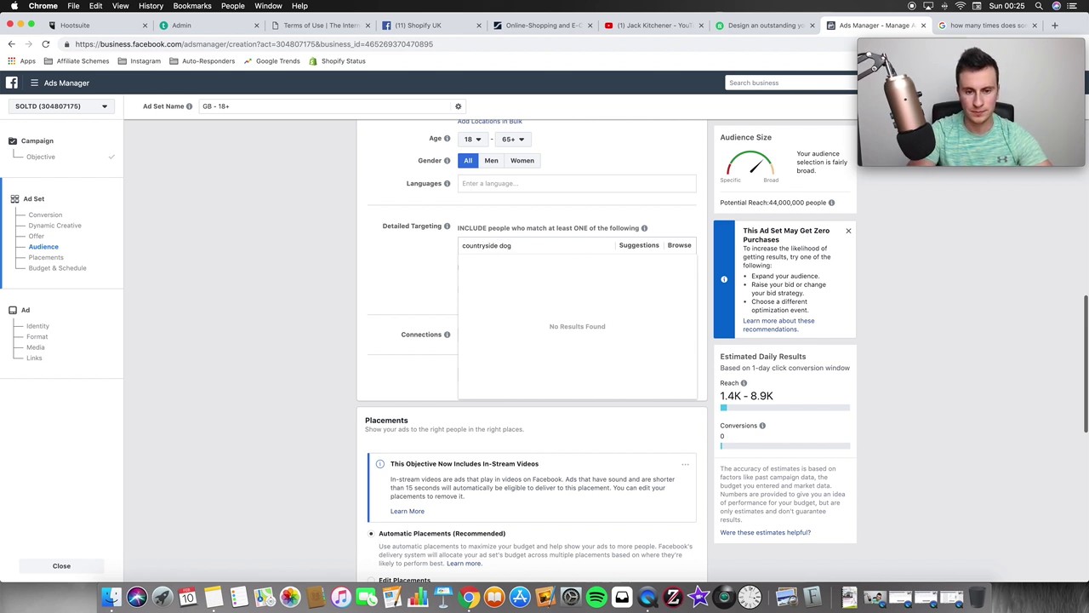
click(559, 264)
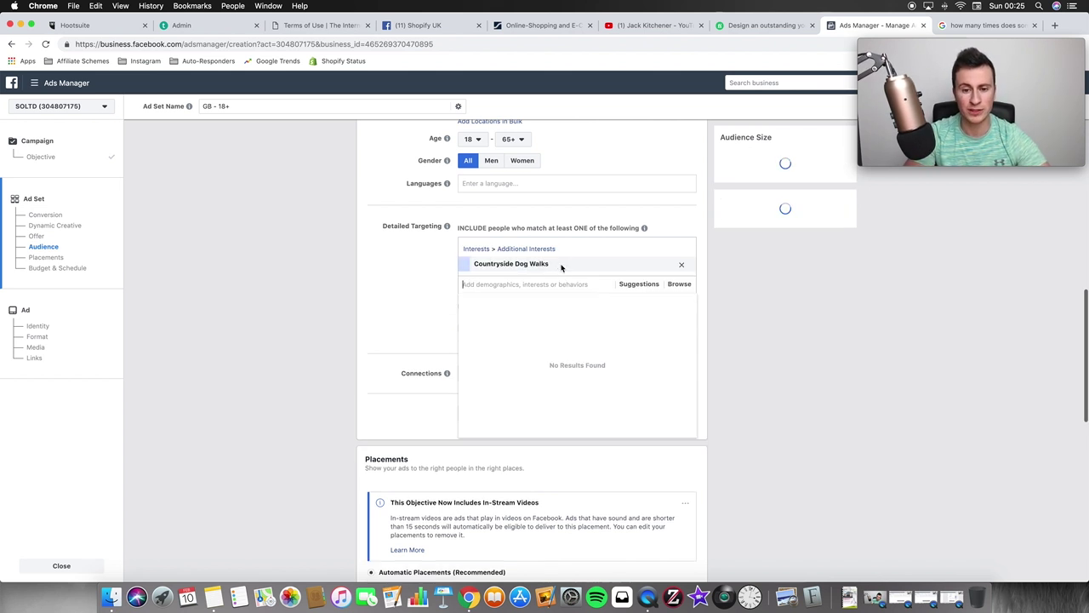
click(377, 266)
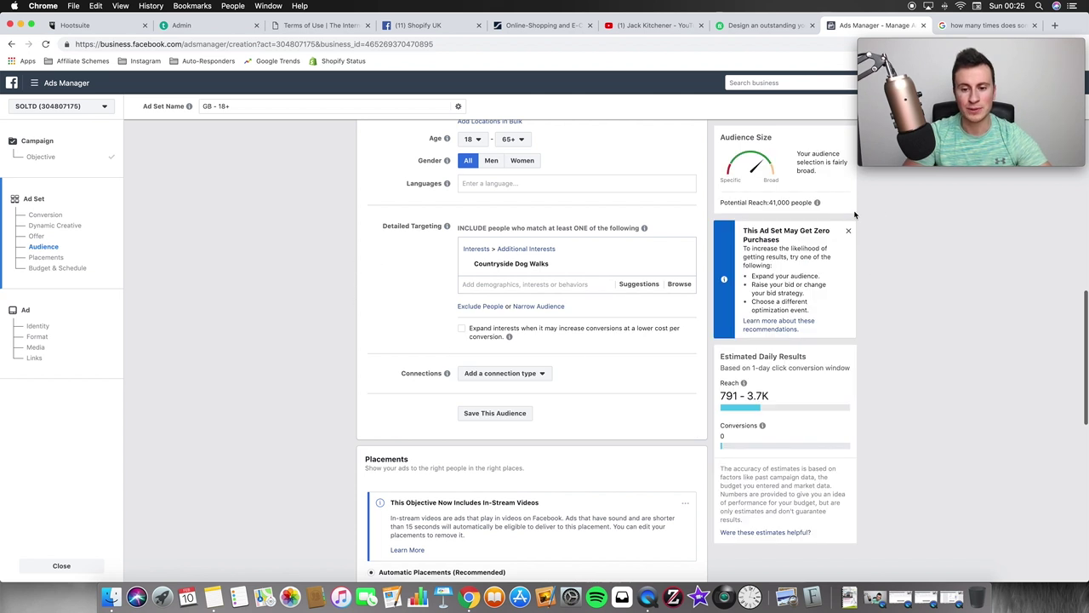
Set the ad set's daily budget to £10.00.
scroll(357, 275, down, 5)
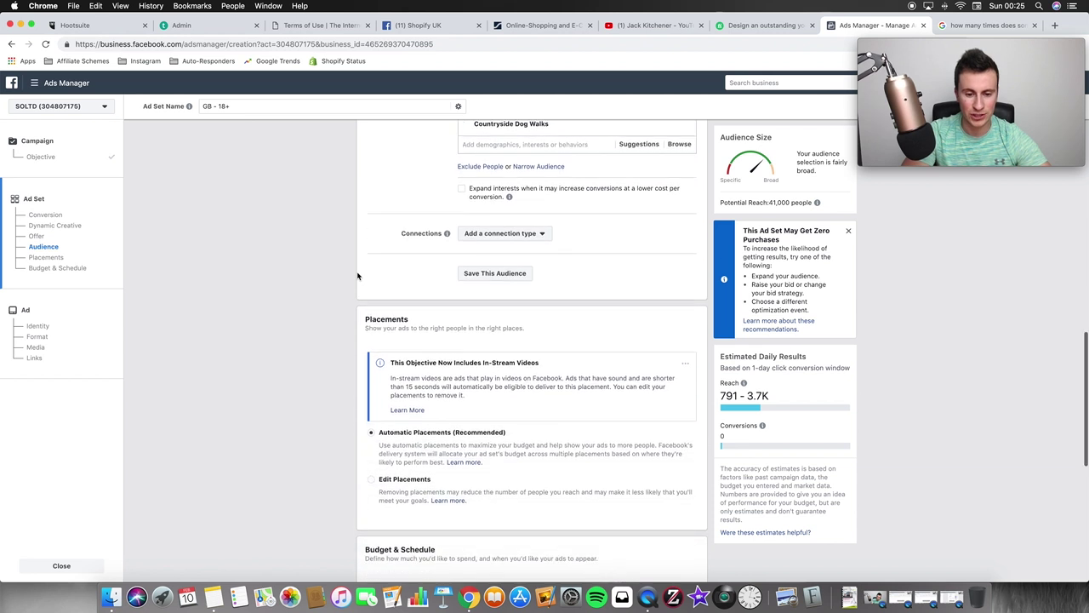
click(593, 373)
text(10)
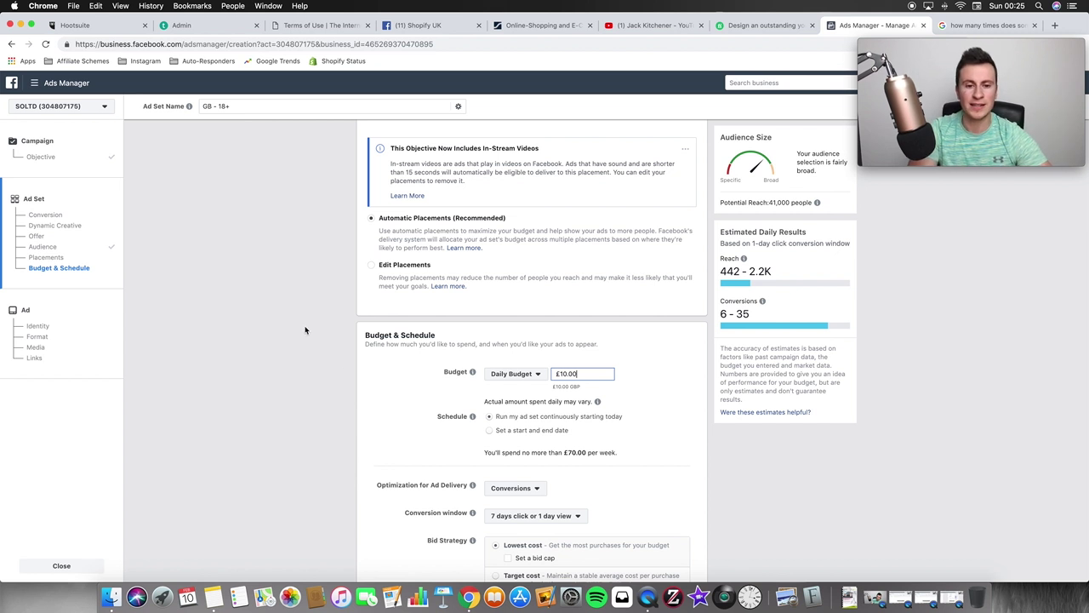
Review the ad set's location, age, detailed targeting and placement settings together with the estimated daily results.
scroll(306, 331, up, 3)
scroll(305, 330, up, 7)
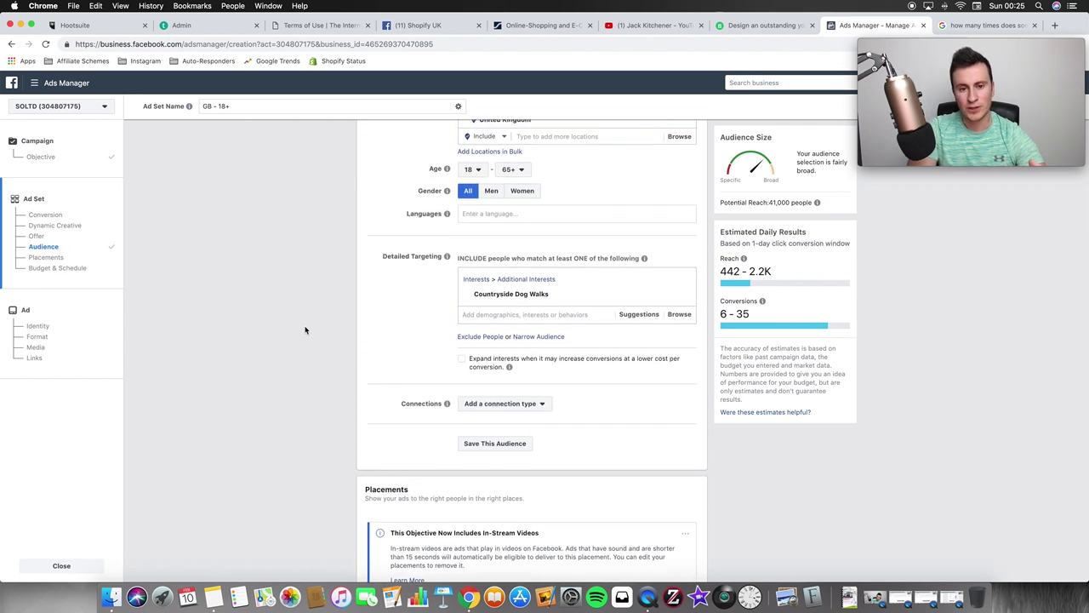
scroll(305, 330, up, 3)
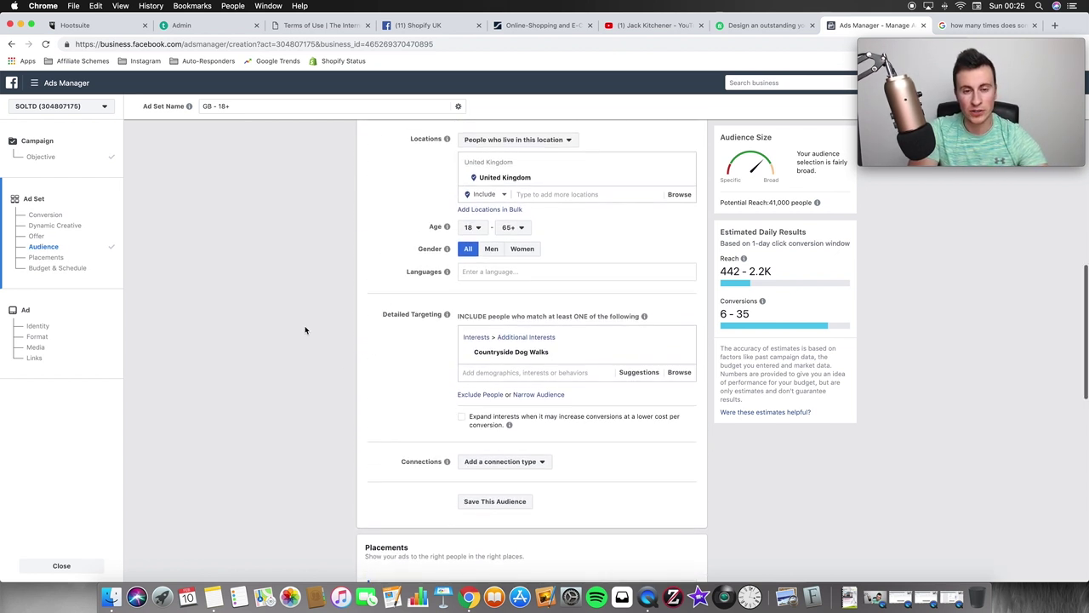
scroll(305, 330, down, 7)
scroll(306, 330, up, 1)
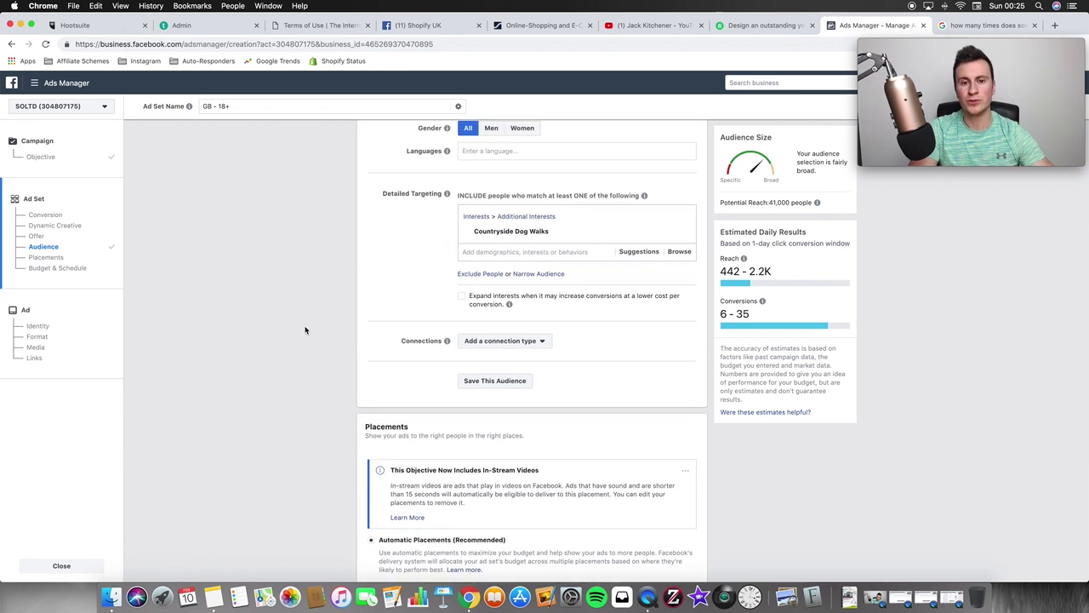
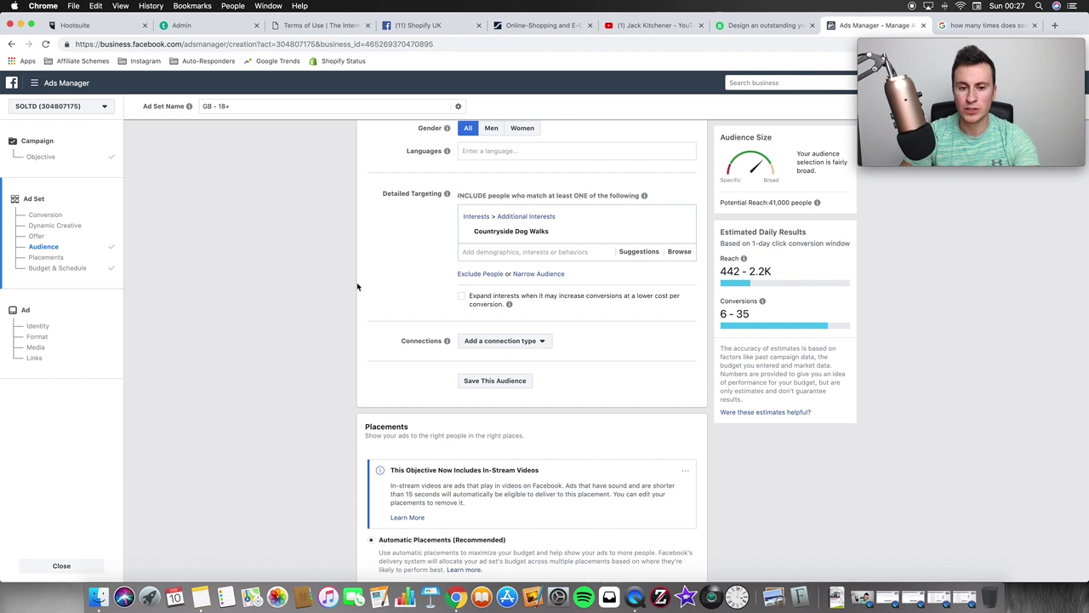
scroll(344, 307, down, 1)
scroll(344, 306, up, 3)
scroll(344, 307, down, 3)
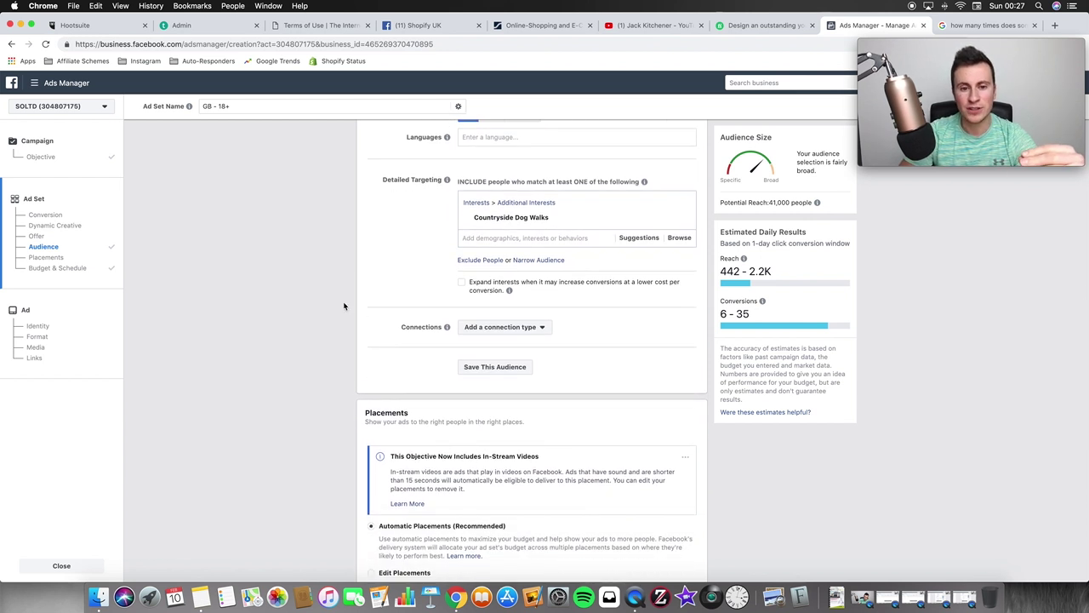
scroll(344, 306, down, 1)
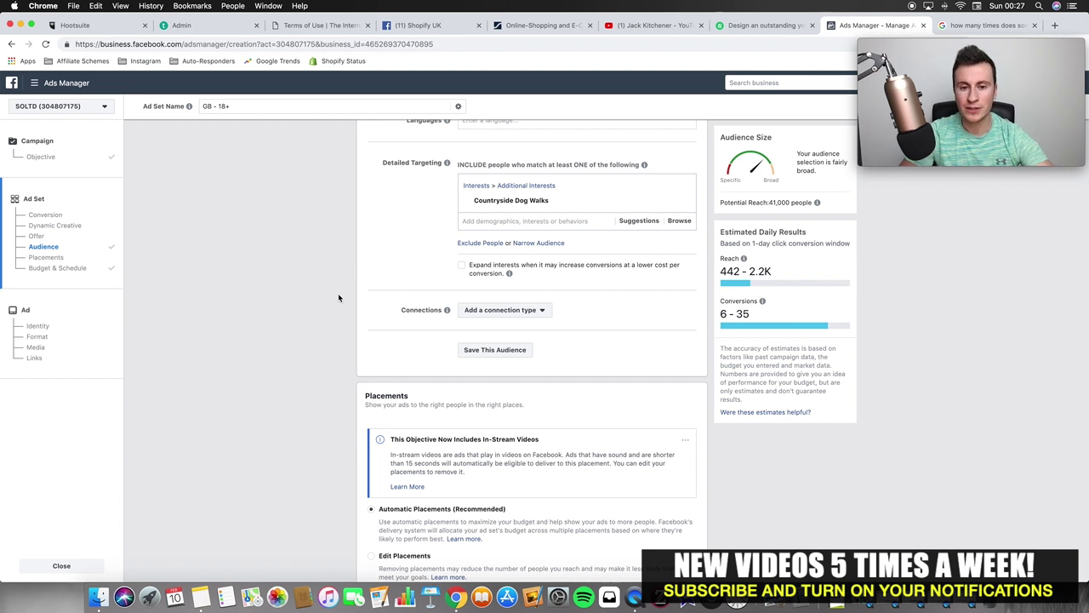
Look through the suggested interests, try adding Dog walking to the detailed targeting and remove it again.
click(534, 220)
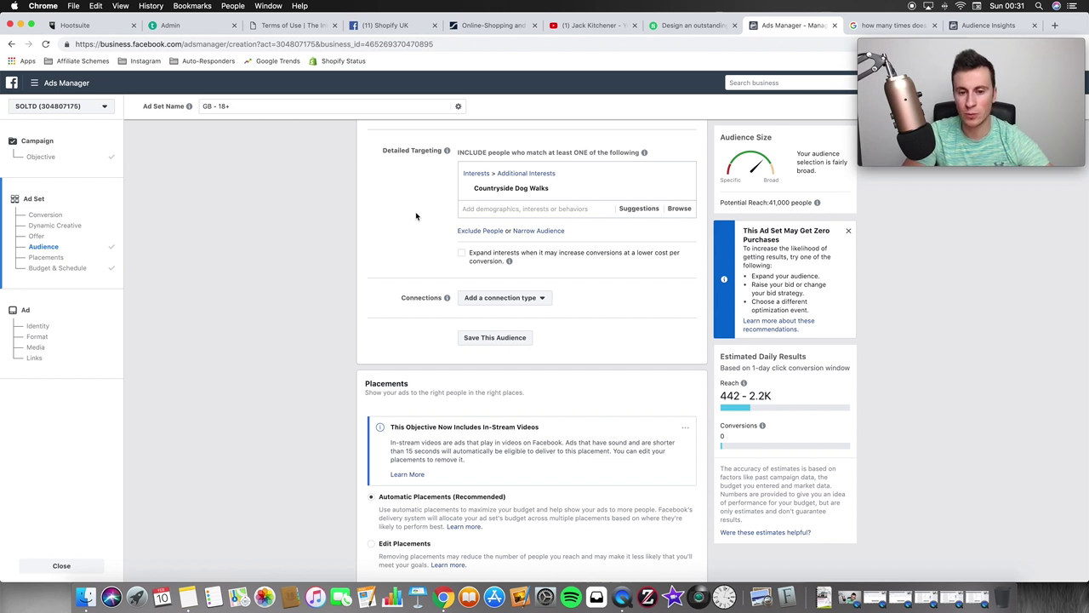
click(648, 209)
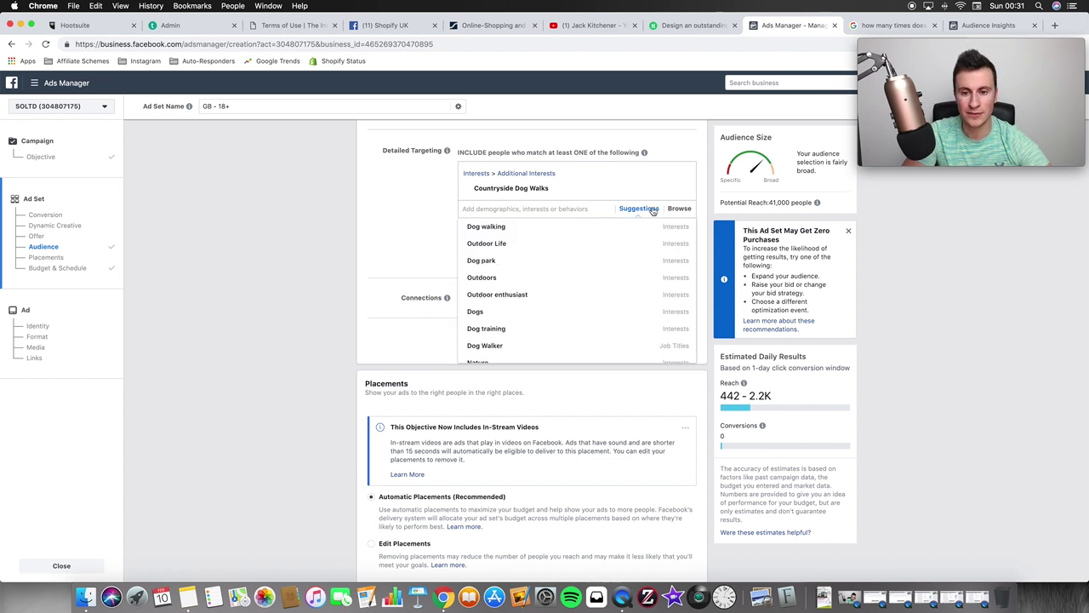
scroll(550, 267, down, 5)
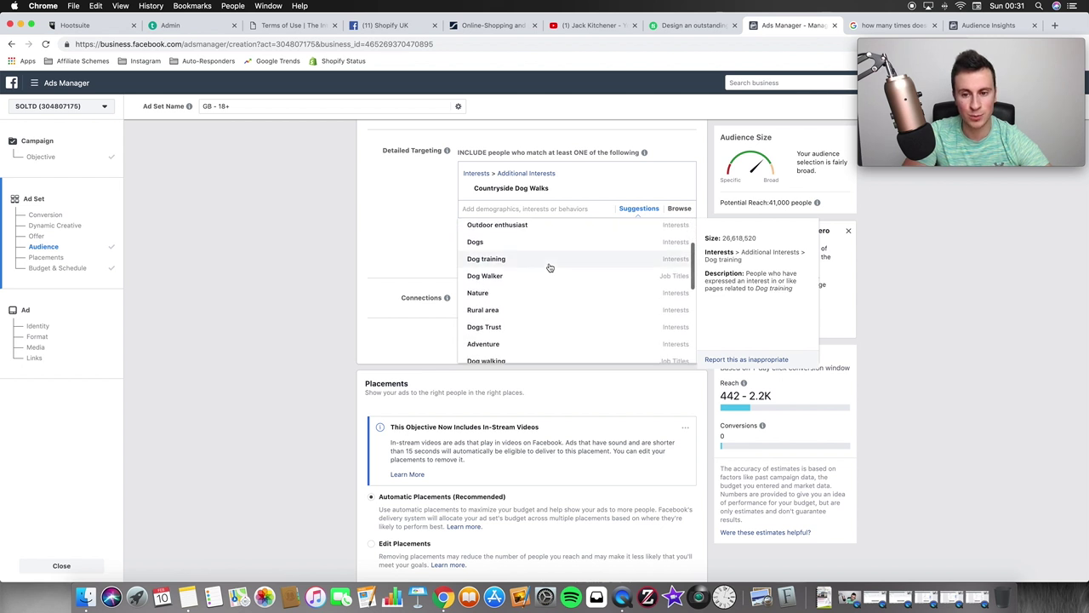
scroll(549, 267, up, 5)
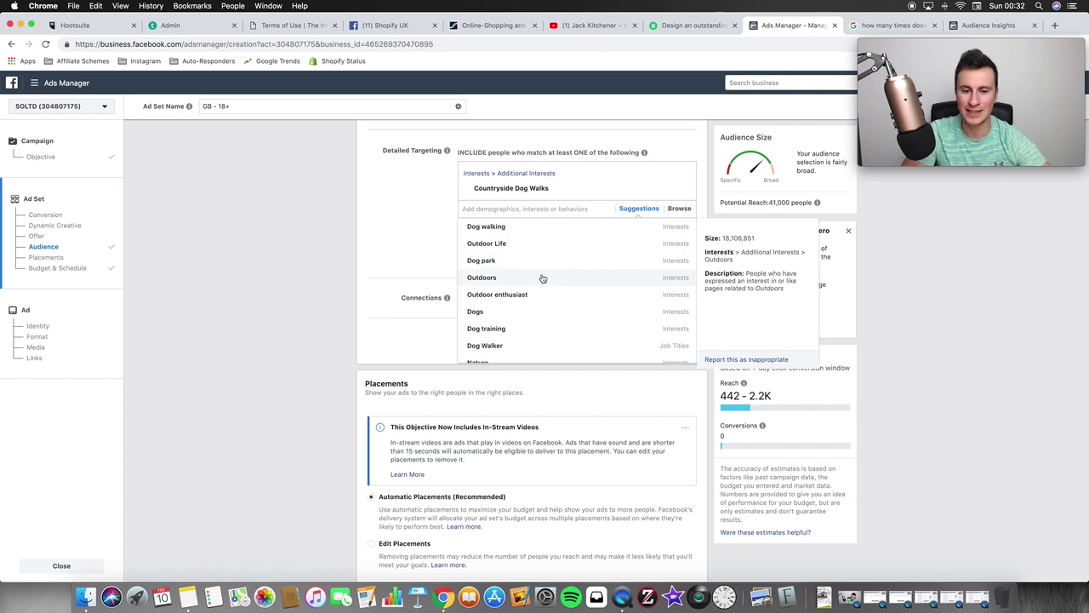
scroll(547, 274, up, 1)
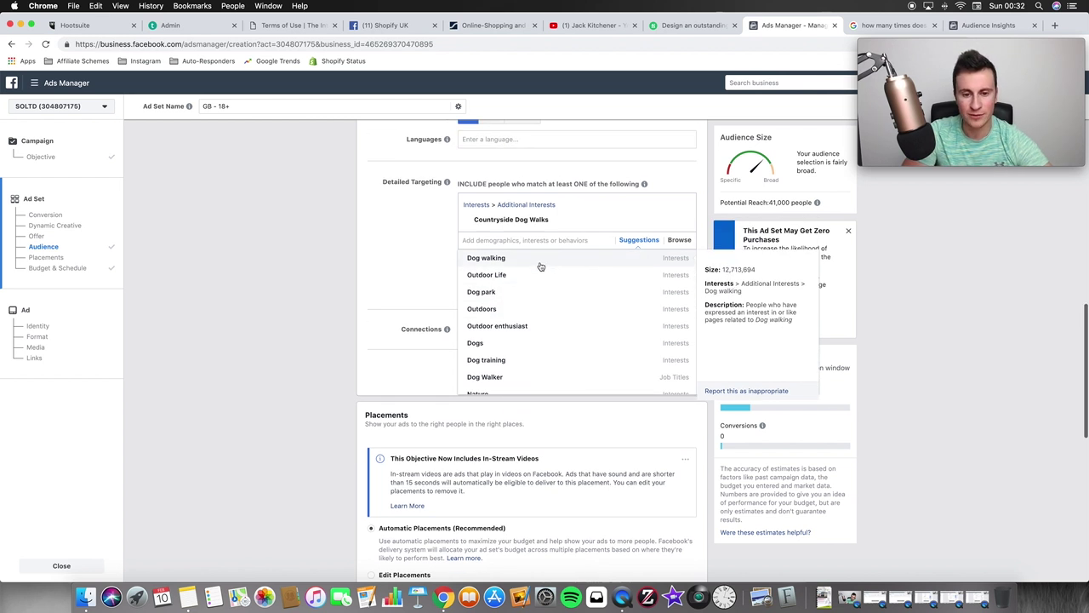
click(540, 258)
click(412, 242)
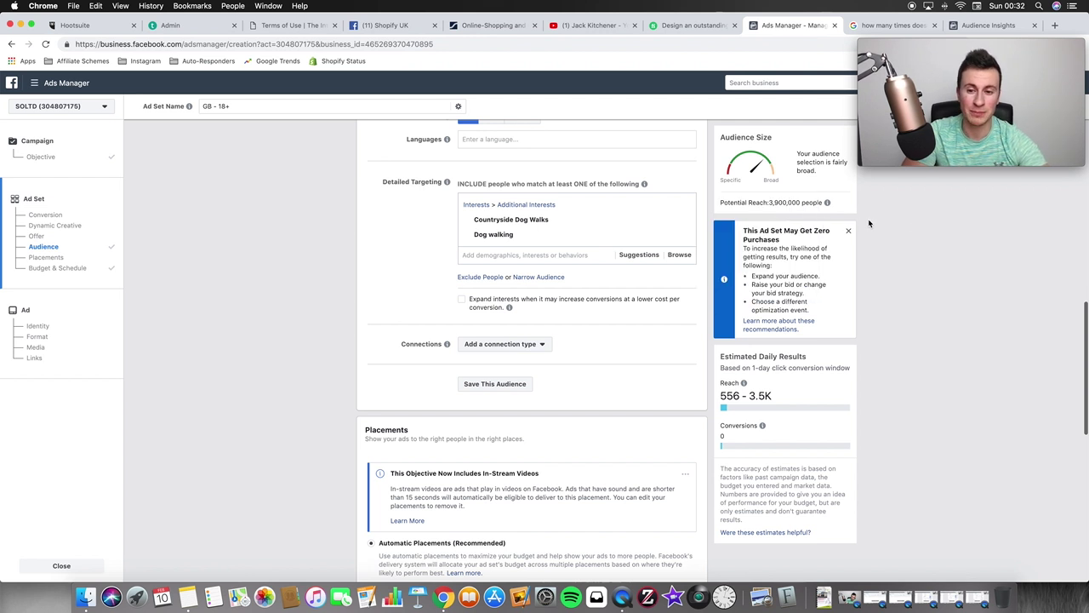
click(682, 238)
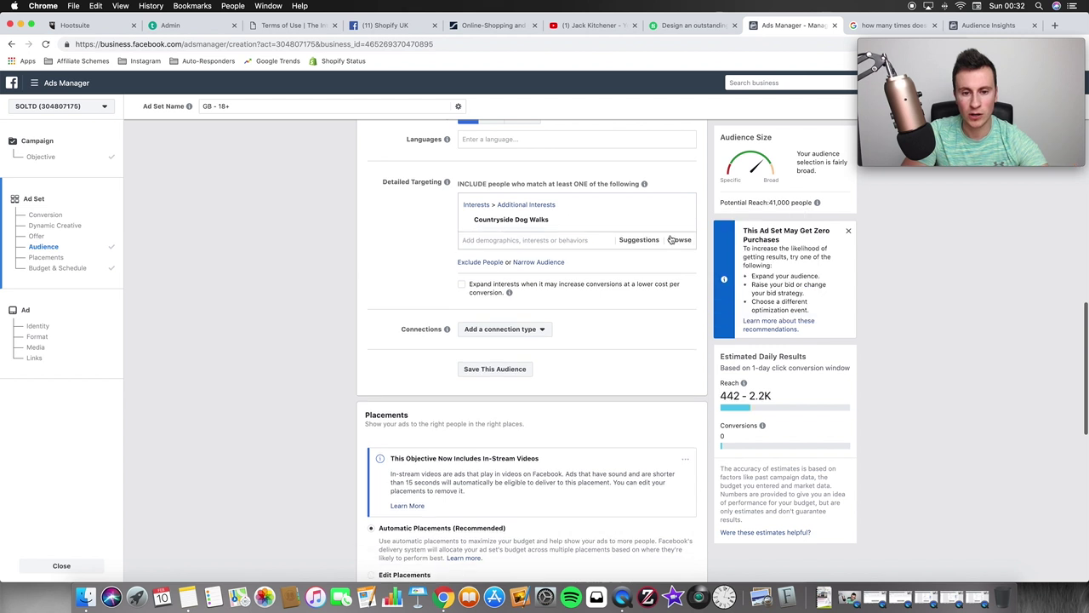
Copy the interest Countryside Dog Walks from the detailed targeting and filter the UK audience in Audience Insights by it.
triple_click(542, 221)
key(cmd+c)
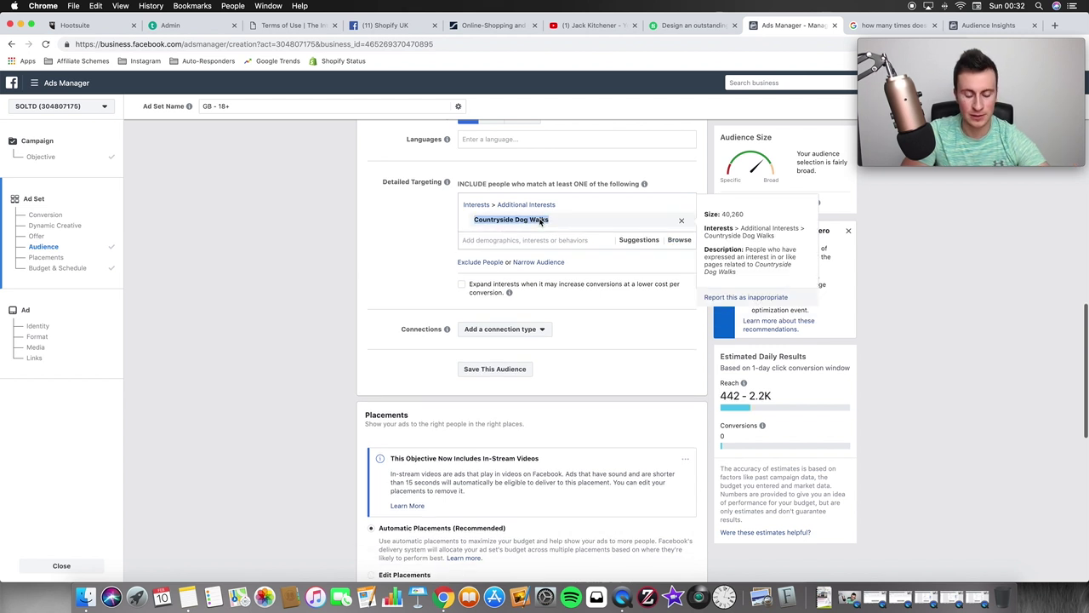
click(1000, 25)
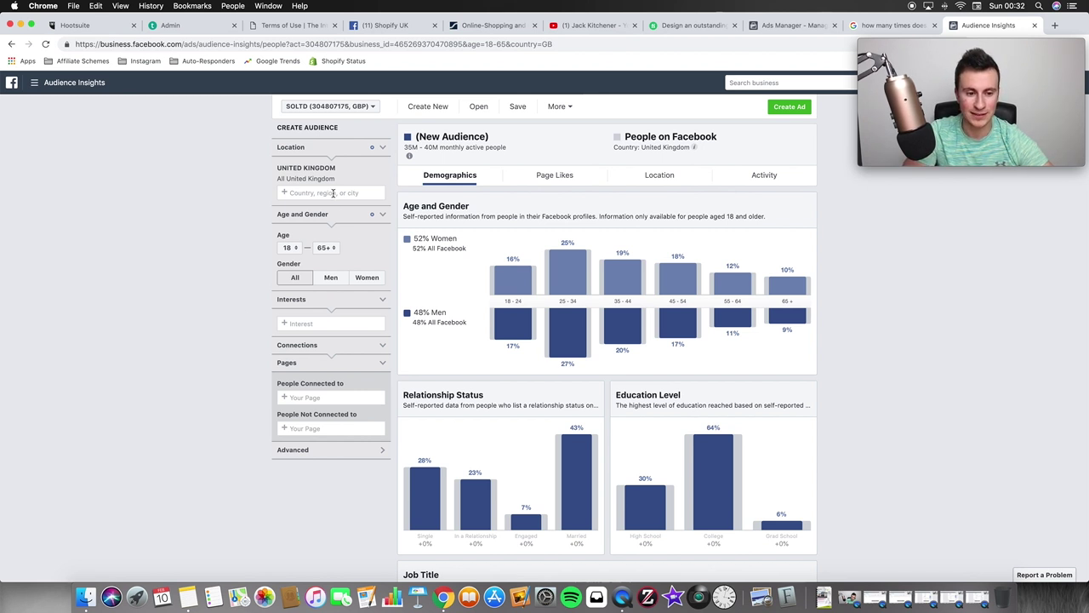
click(325, 323)
key(cmd+v)
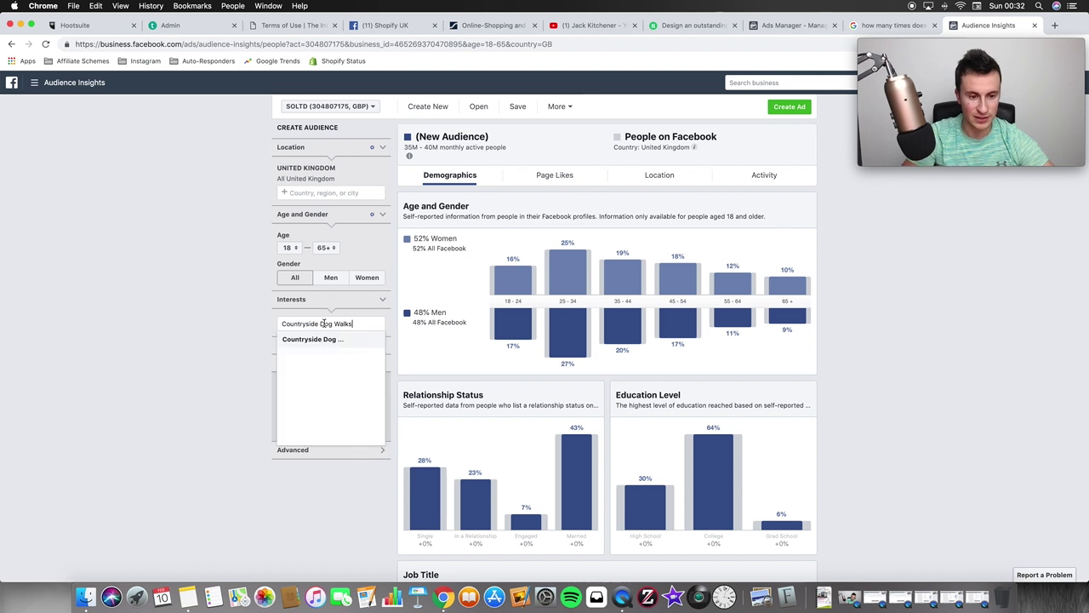
click(307, 339)
click(173, 303)
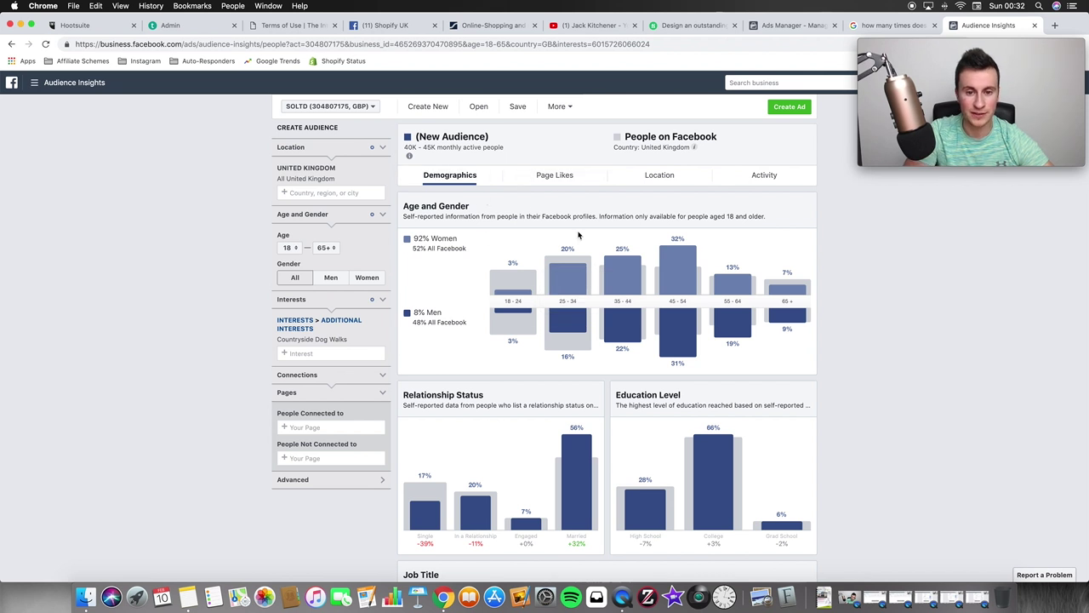
Examine the audience's page likes in Audience Insights, including the top categories and the related pages ranked by relevance and affinity.
click(554, 176)
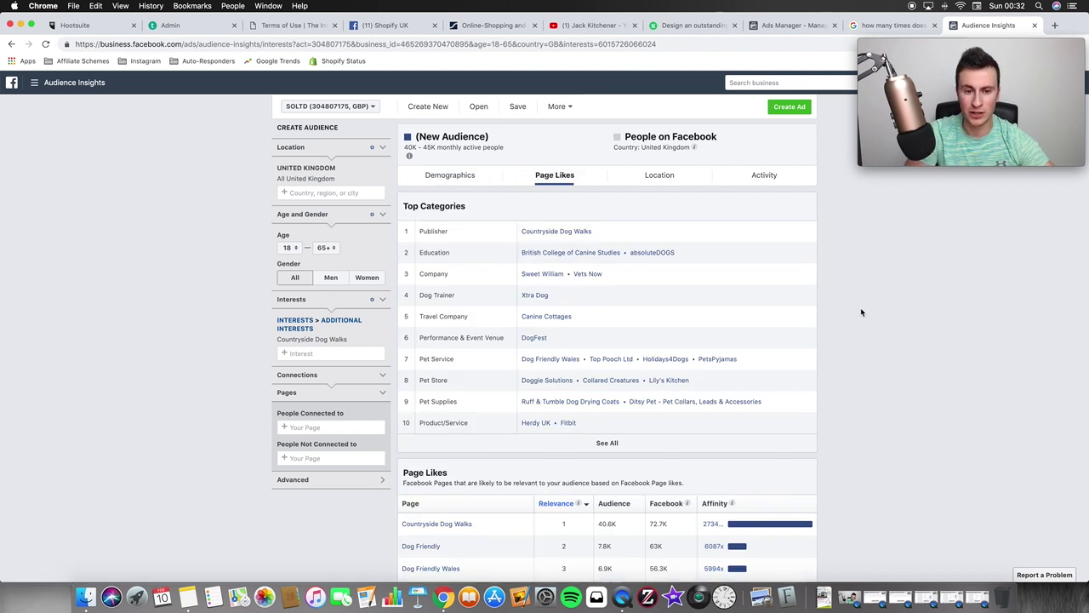
scroll(860, 307, down, 1)
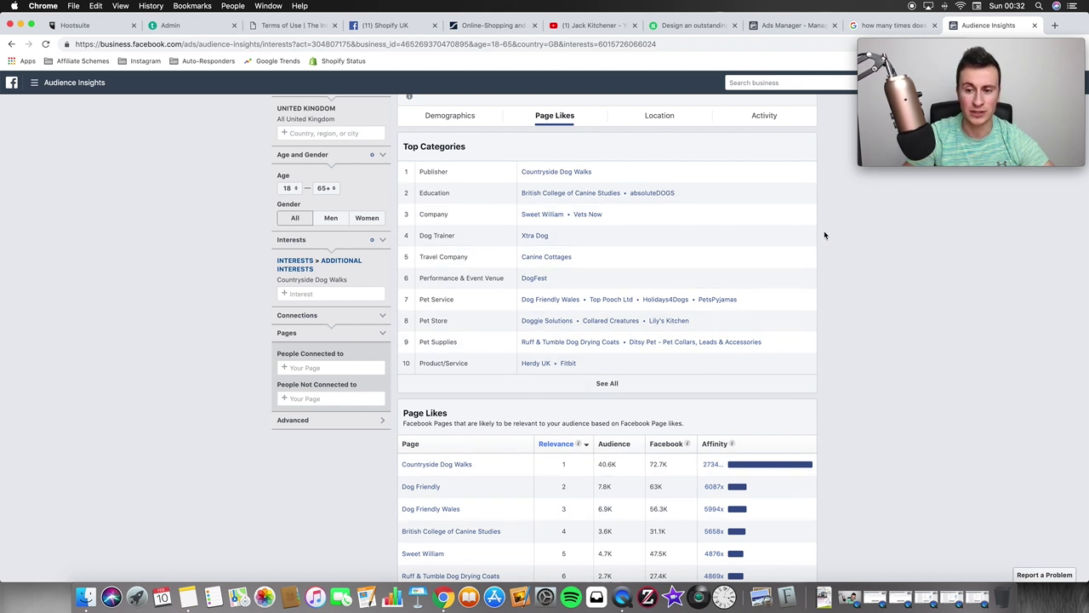
scroll(823, 235, up, 1)
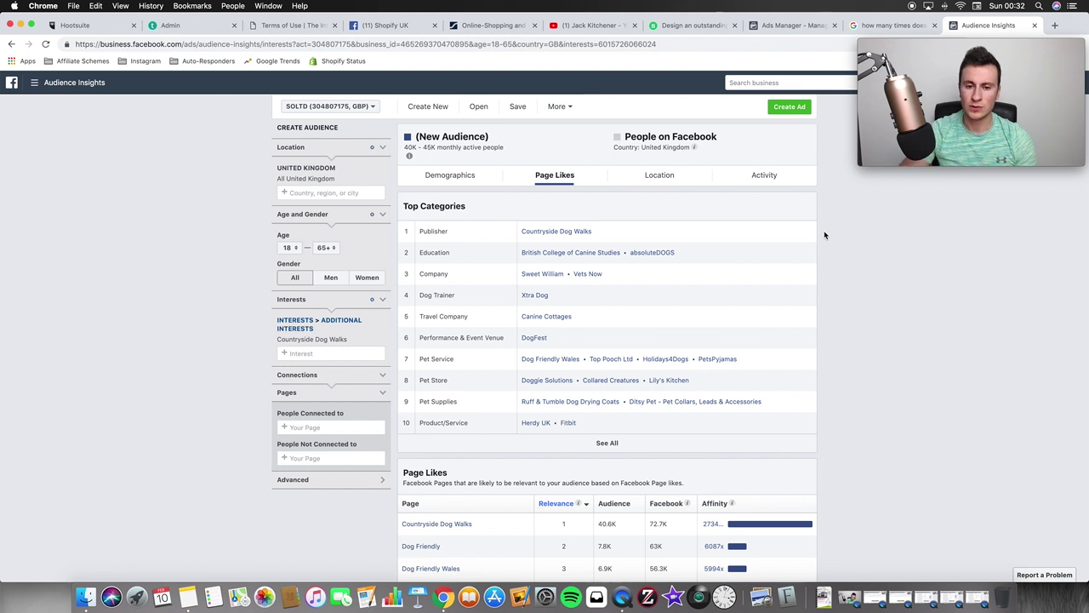
scroll(824, 235, down, 1)
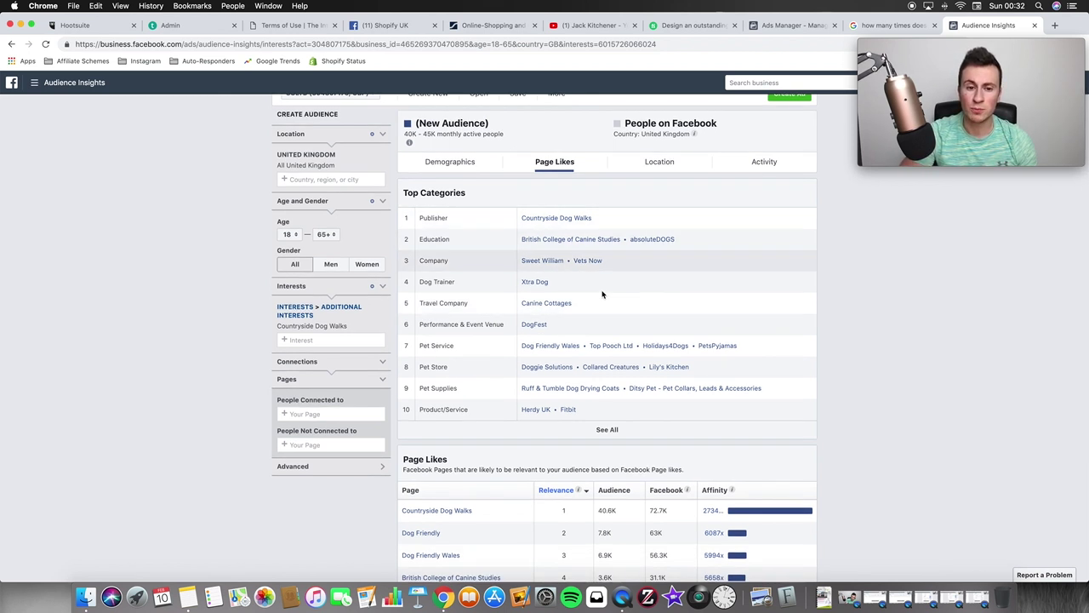
scroll(565, 386, down, 2)
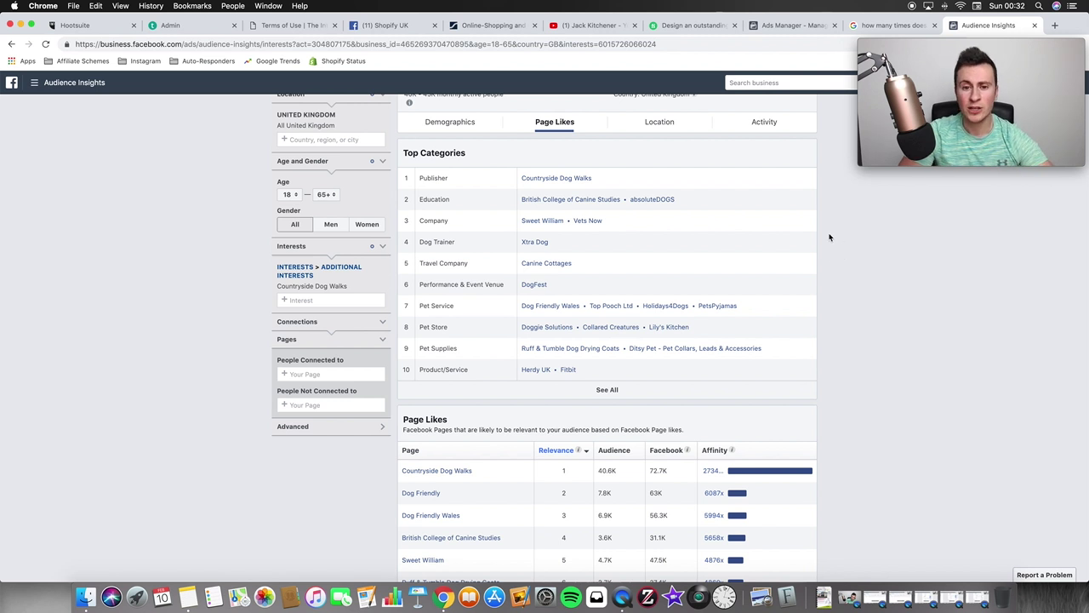
scroll(830, 238, down, 2)
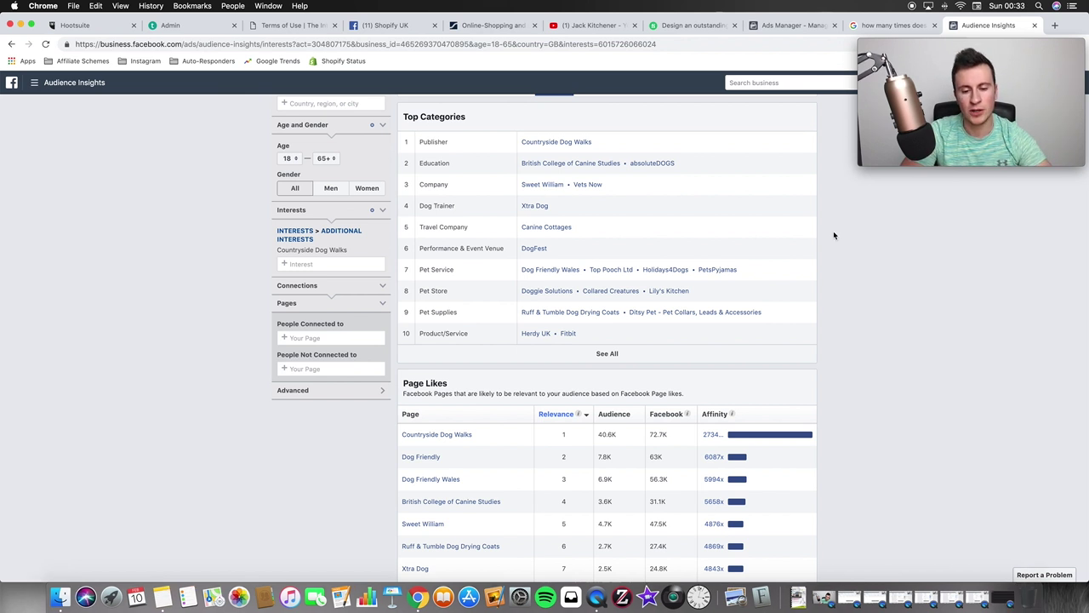
scroll(833, 230, down, 2)
scroll(833, 231, down, 2)
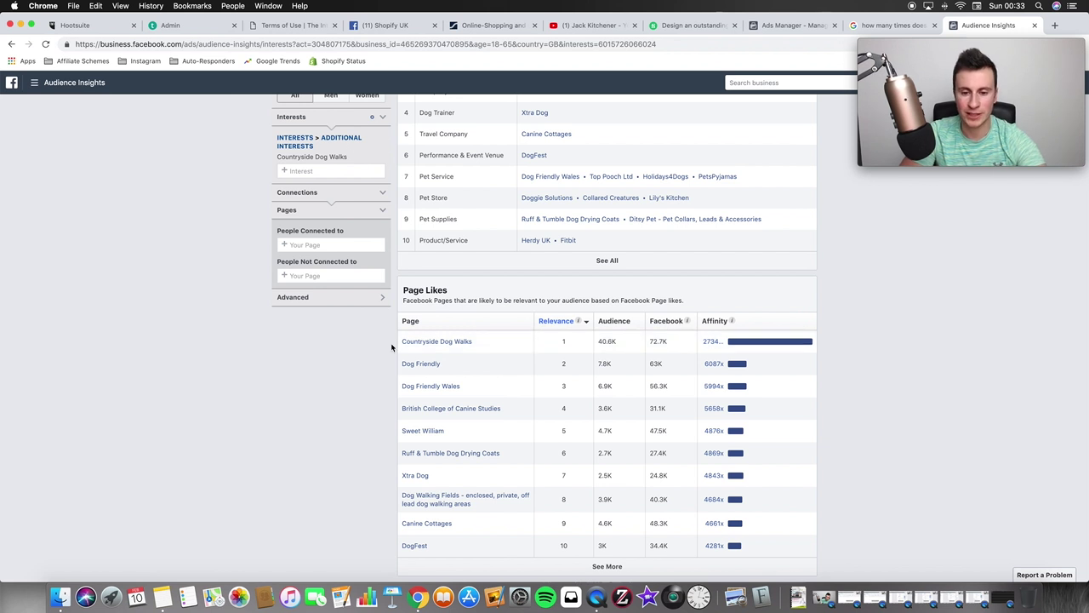
Copy the related page name Dog Friendly and add it as another interest in the ad set's detailed targeting in Ads Manager.
drag(441, 366, 399, 370)
key(super+c)
click(838, 255)
click(791, 31)
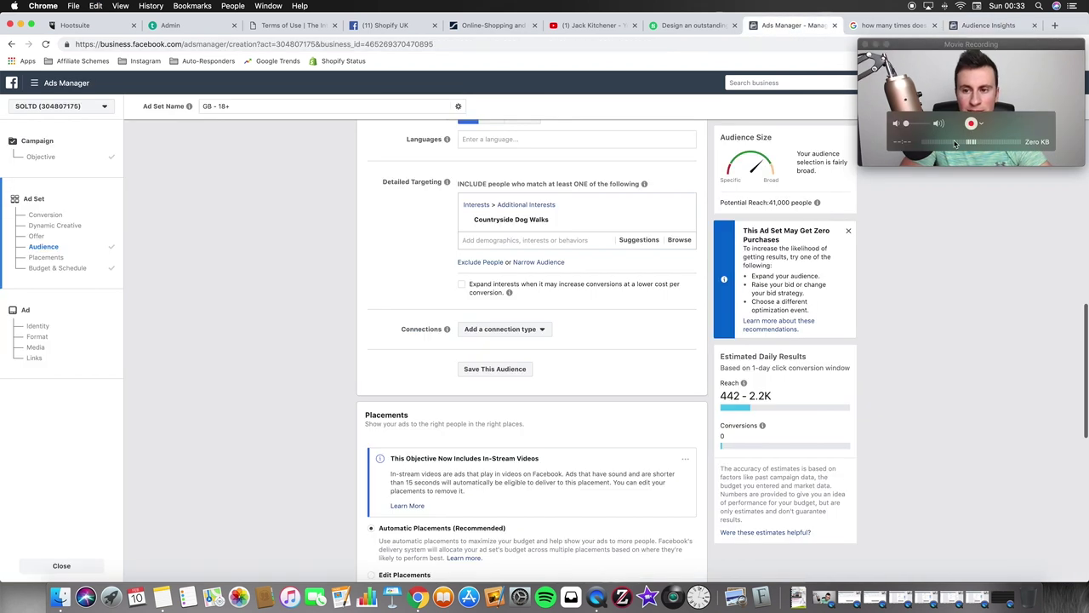
click(523, 245)
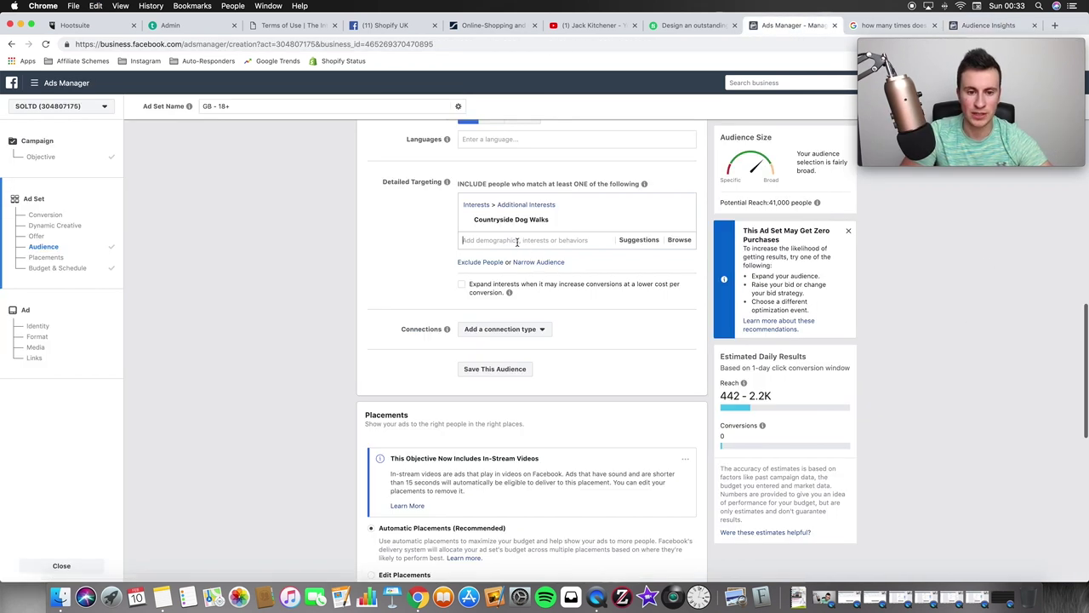
key(super+v)
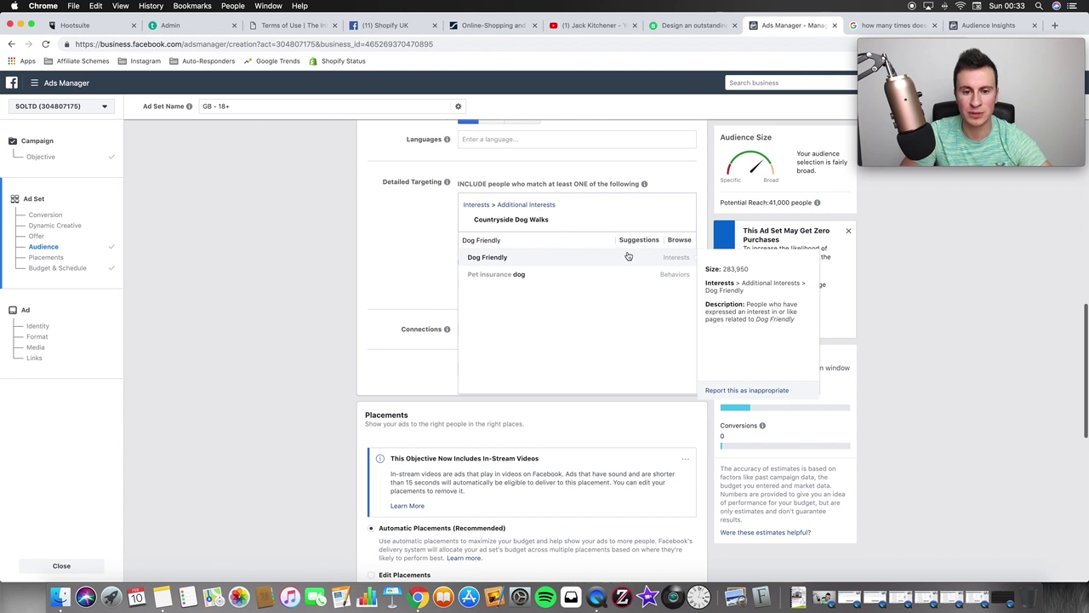
triple_click(582, 241)
key(super+c)
key(BackSpace)
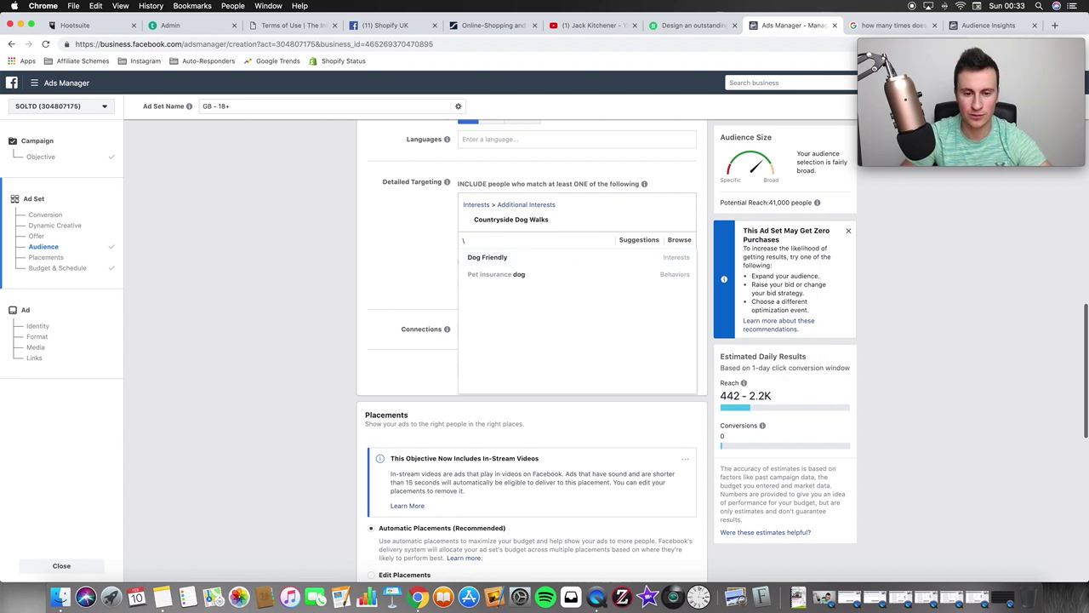
key(super+v)
click(510, 257)
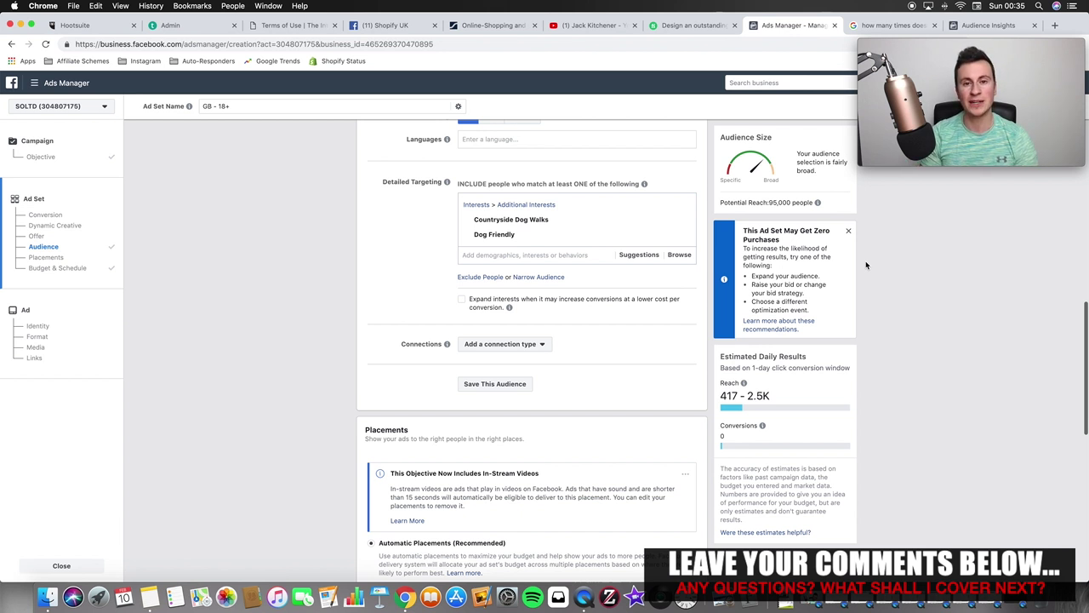
Switch the ad set from automatic to edited placements and limit the Facebook platform to Feeds only.
scroll(318, 249, down, 1)
scroll(318, 249, down, 6)
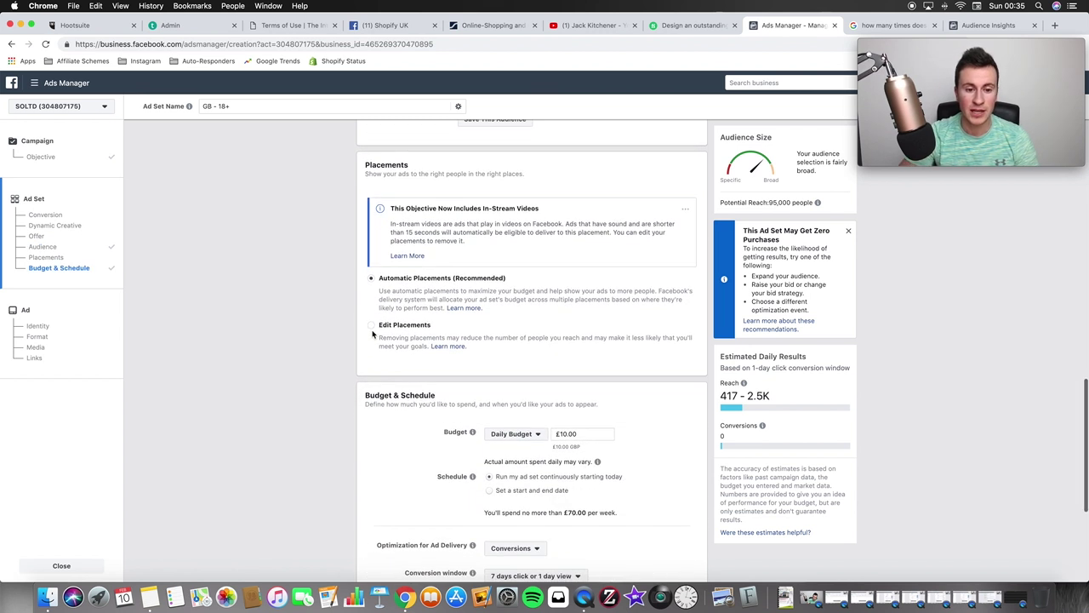
click(372, 325)
scroll(357, 340, down, 5)
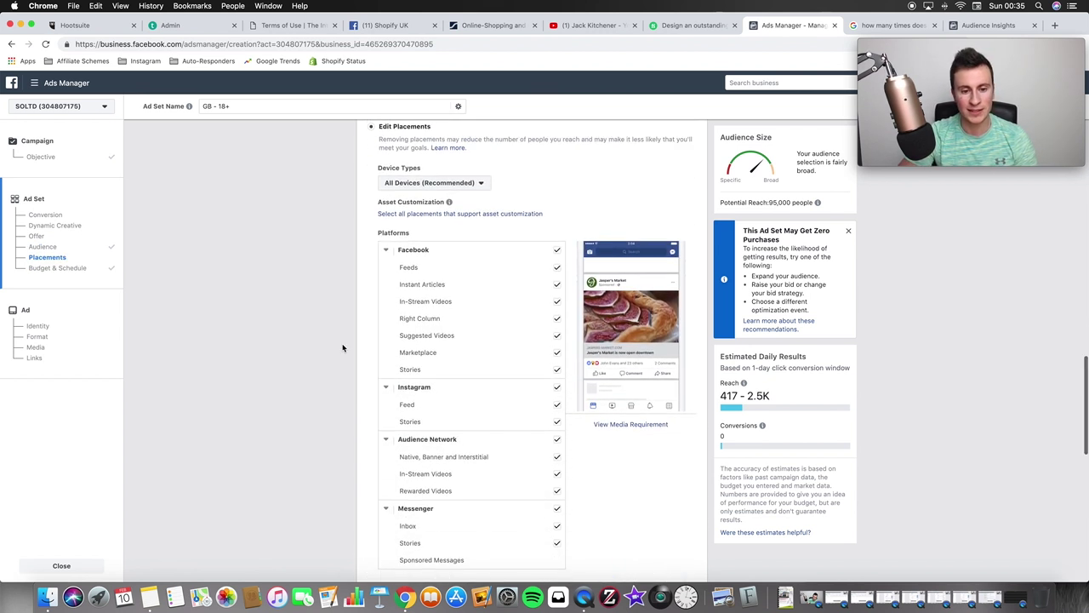
click(557, 249)
scroll(572, 295, down, 1)
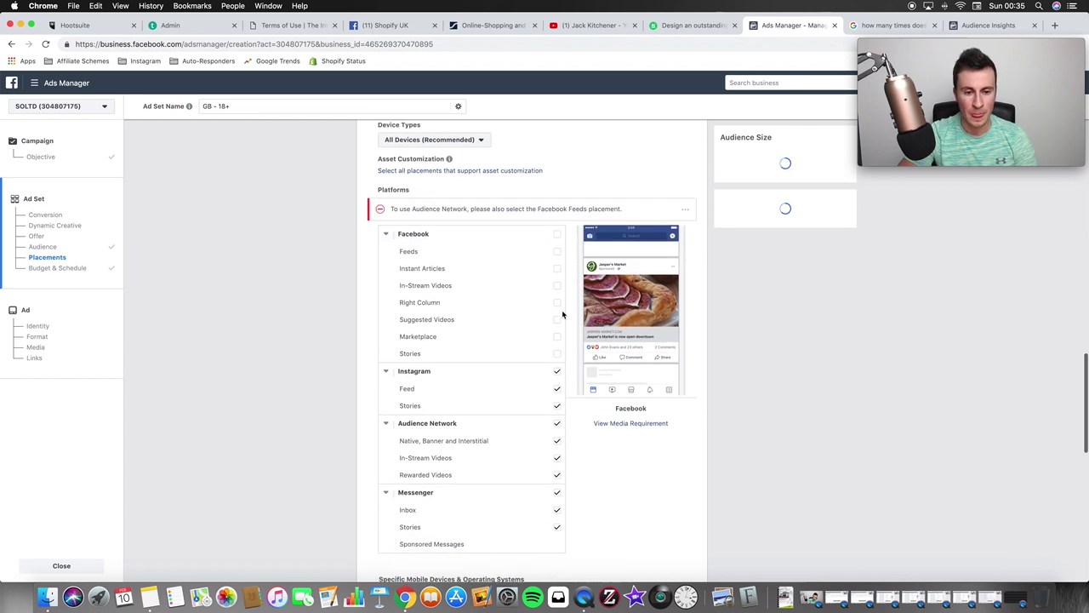
click(558, 251)
scroll(562, 272, down, 2)
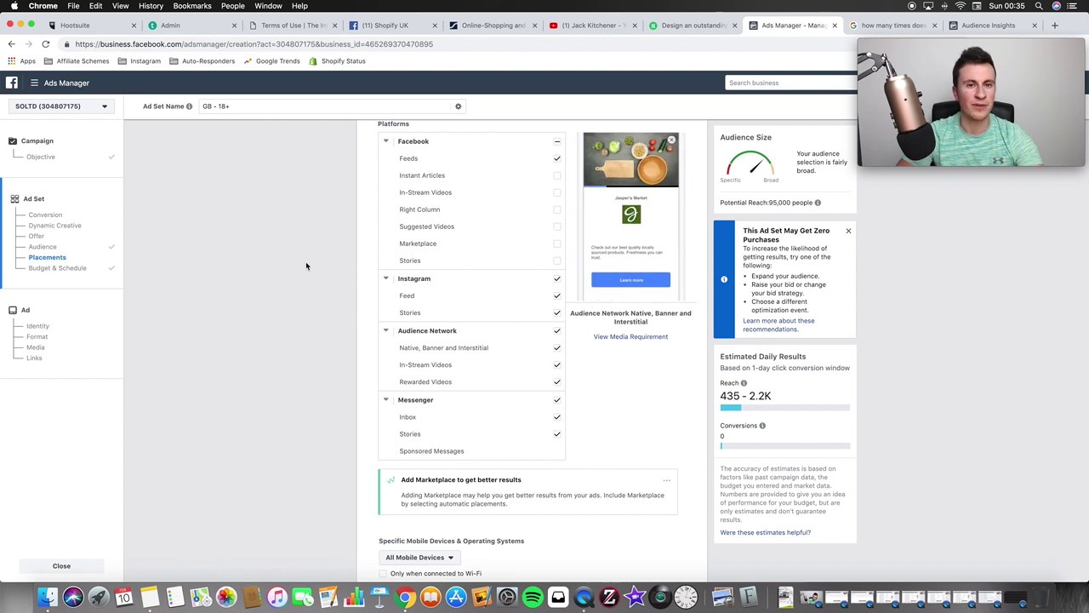
Remove all Instagram, Audience Network and Messenger placements from the ad set.
click(557, 280)
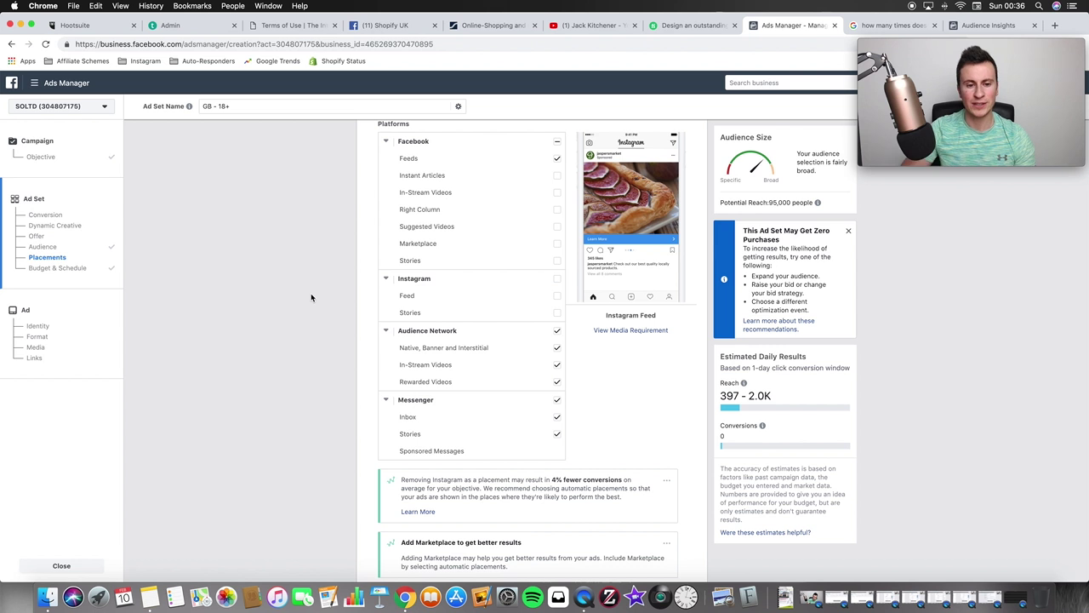
click(557, 331)
click(556, 399)
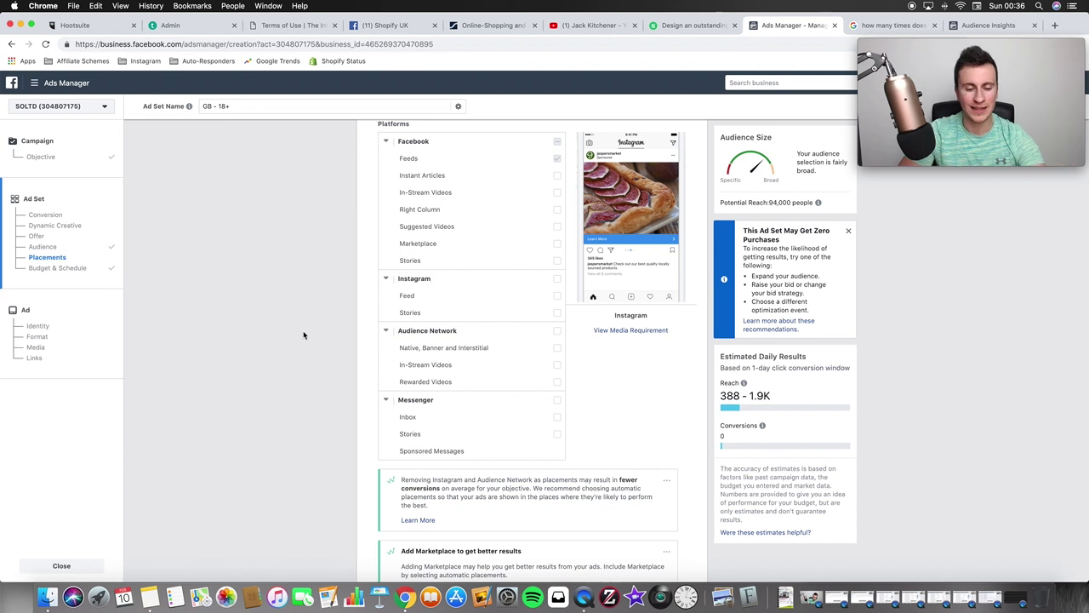
Review the remaining placement options and the ad set's budget, schedule, delivery optimization and bid strategy settings.
scroll(303, 333, down, 5)
scroll(316, 242, down, 3)
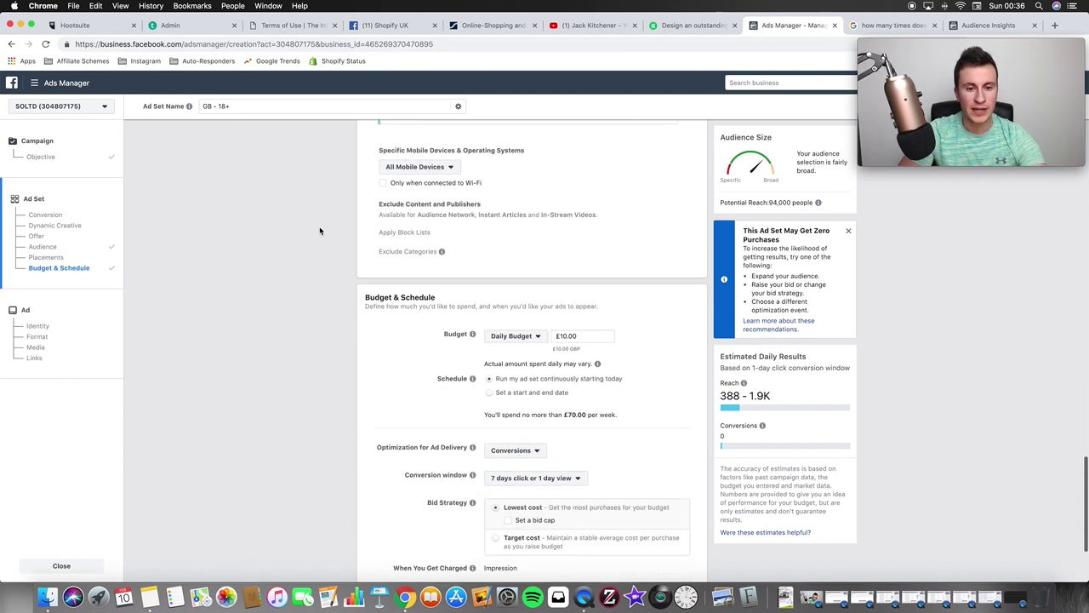
scroll(331, 206, up, 5)
scroll(331, 206, down, 6)
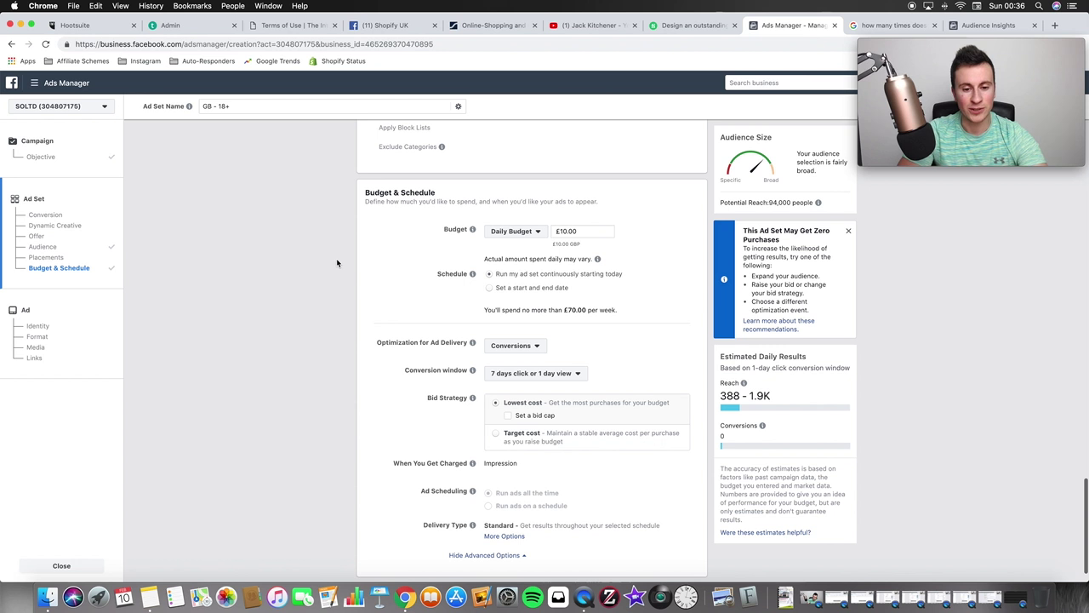
scroll(336, 258, down, 1)
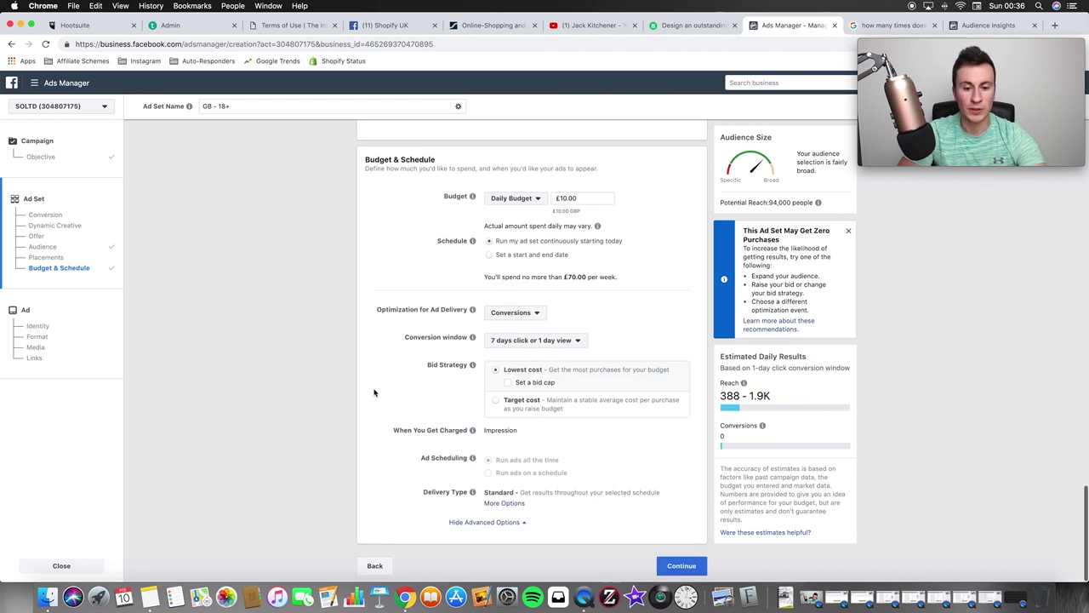
scroll(374, 393, up, 2)
scroll(374, 392, up, 15)
scroll(345, 406, down, 10)
Rename the ad set as "UK - 18+ - M+F - 41k".
scroll(345, 406, up, 20)
click(474, 148)
key(super+a)
text(UK - 18)
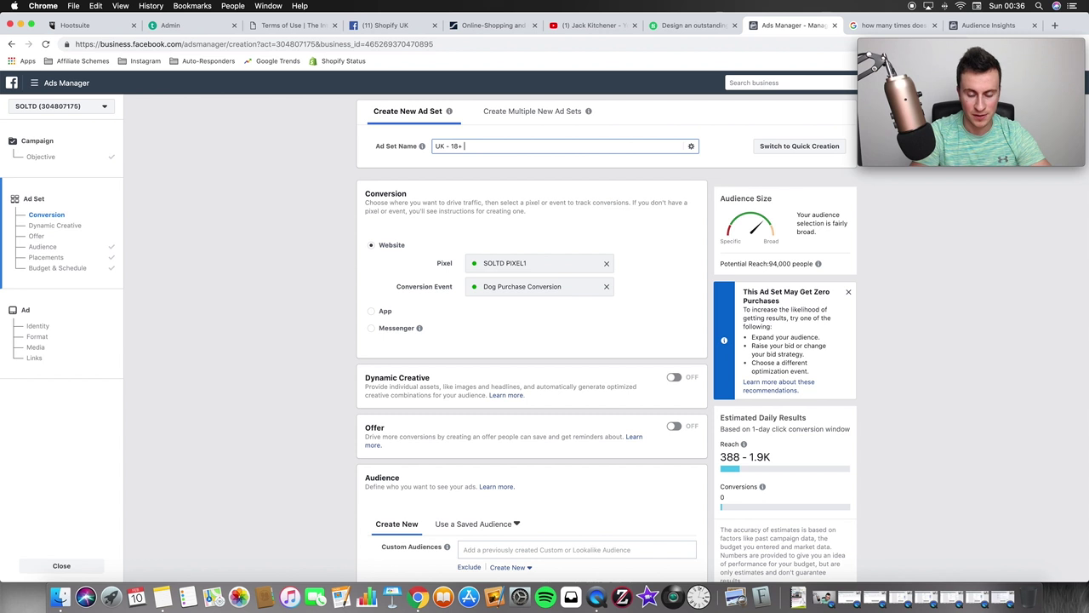
text(+ - M+F -)
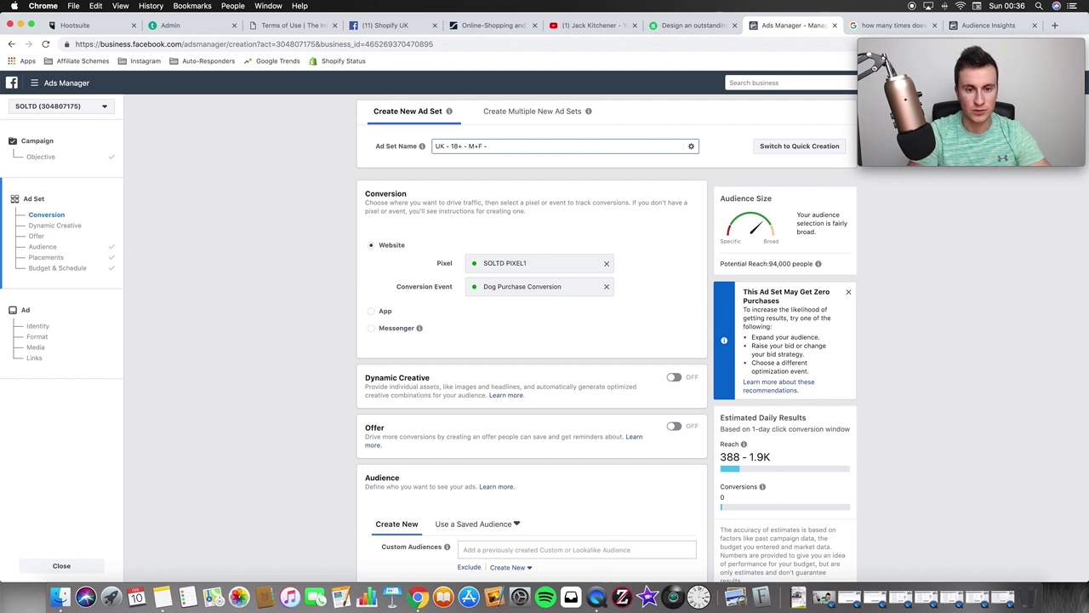
text(41k)
click(257, 251)
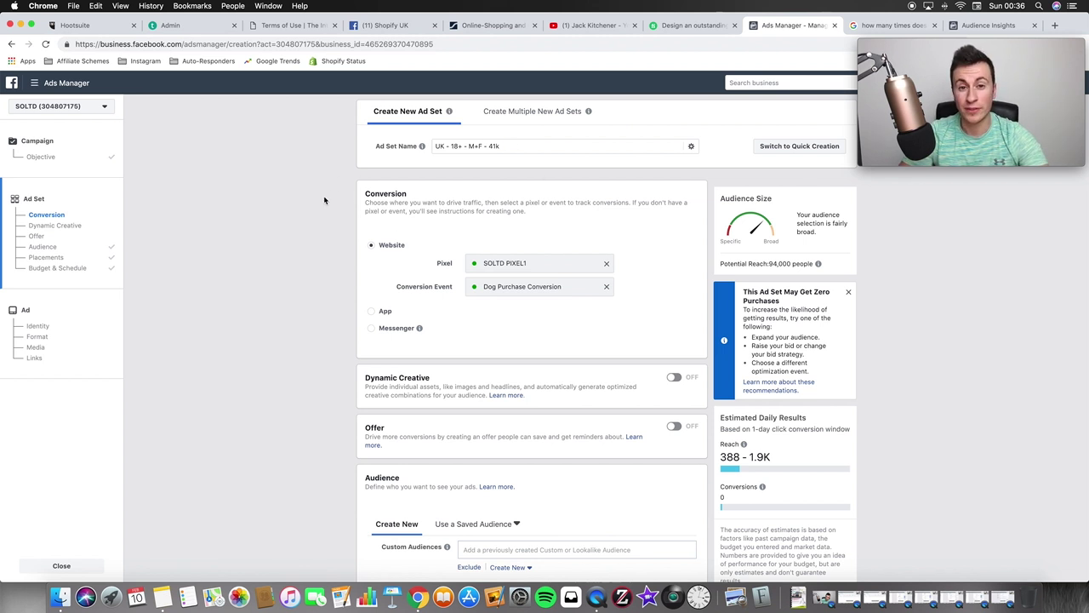
scroll(316, 237, down, 1)
scroll(316, 236, up, 1)
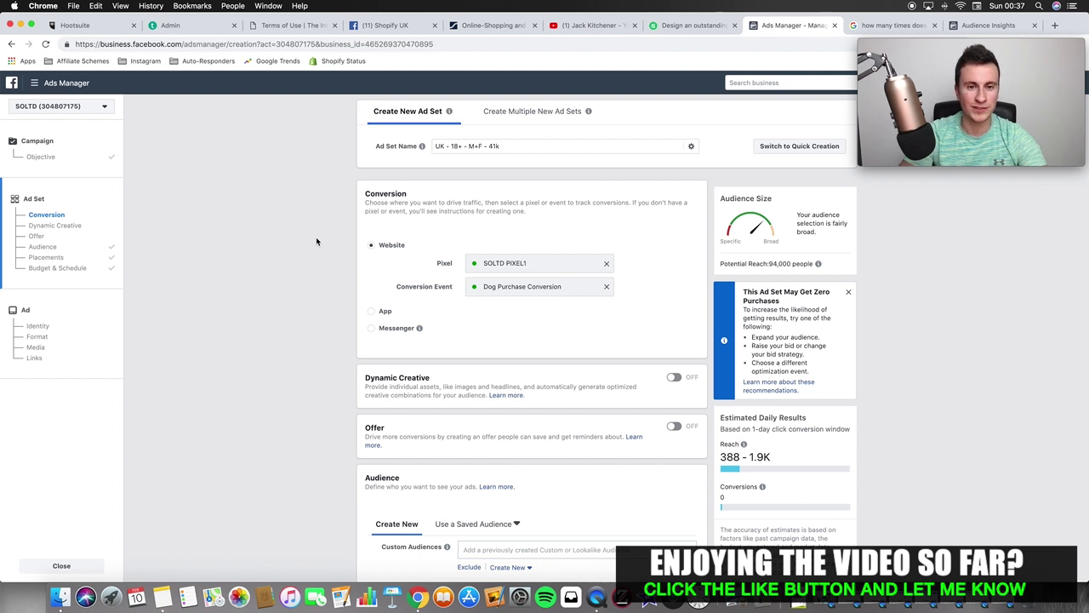
scroll(311, 230, up, 1)
scroll(408, 188, down, 1)
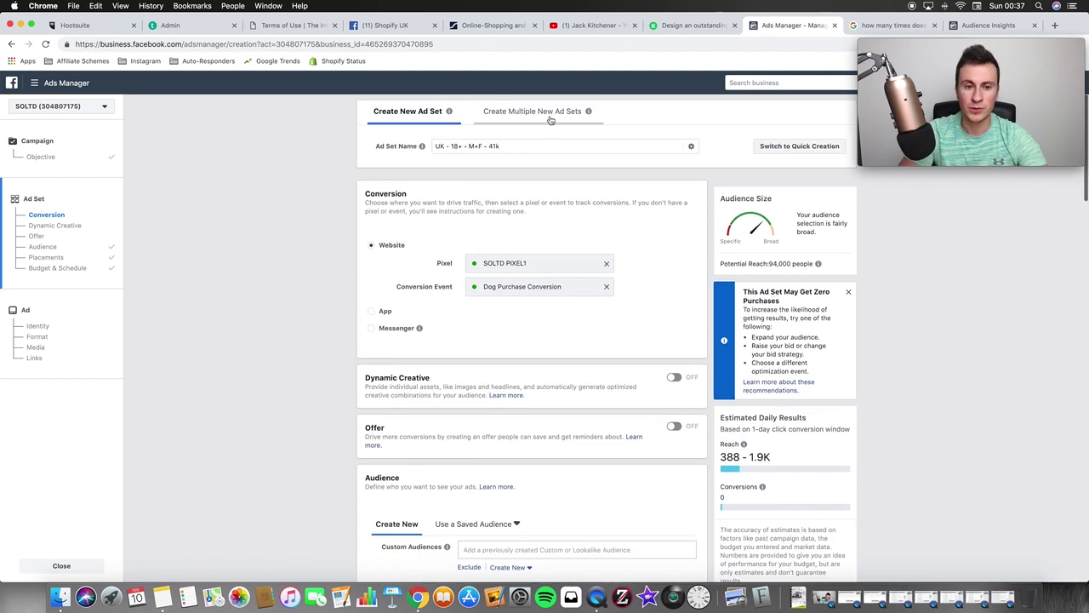
click(507, 147)
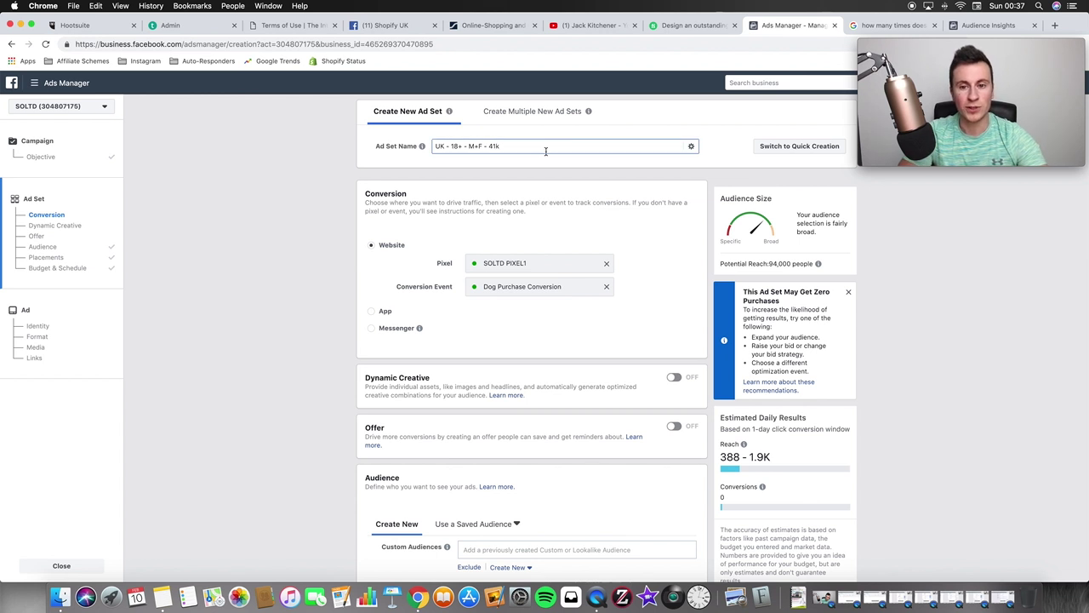
key(Left)
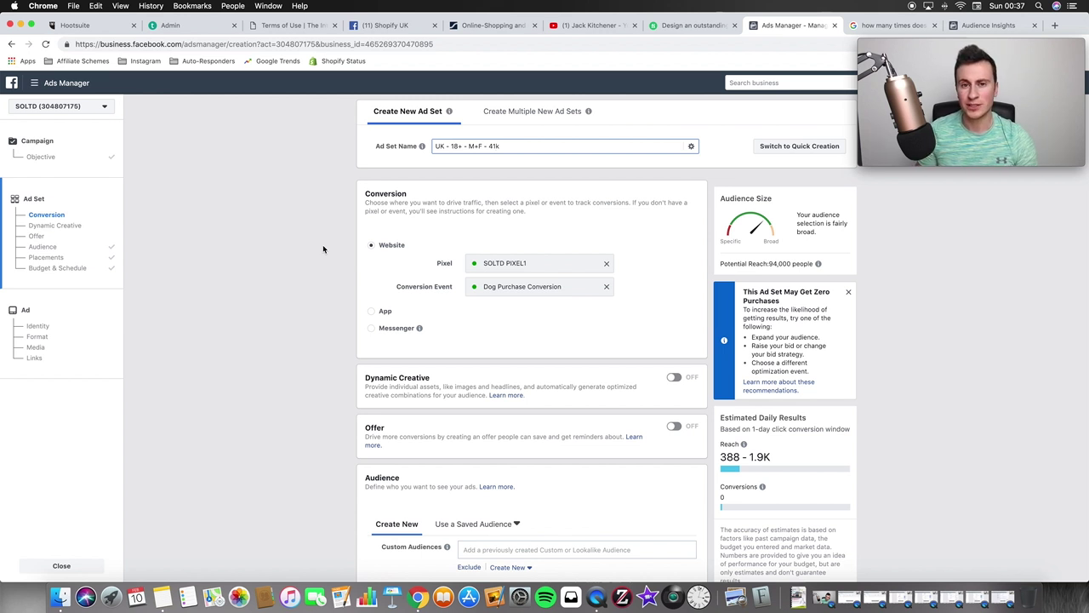
click(323, 247)
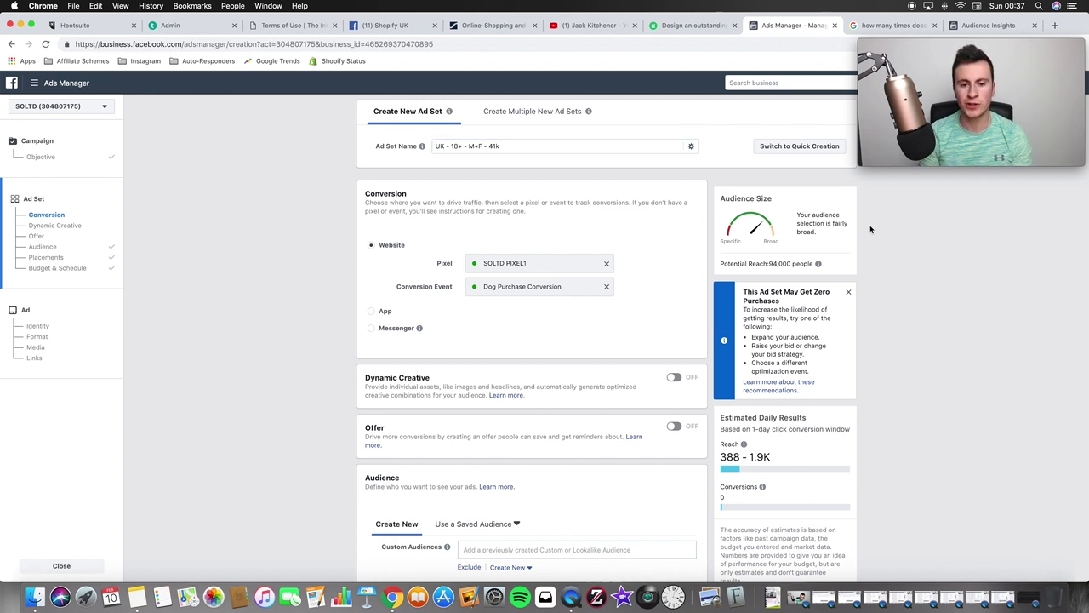